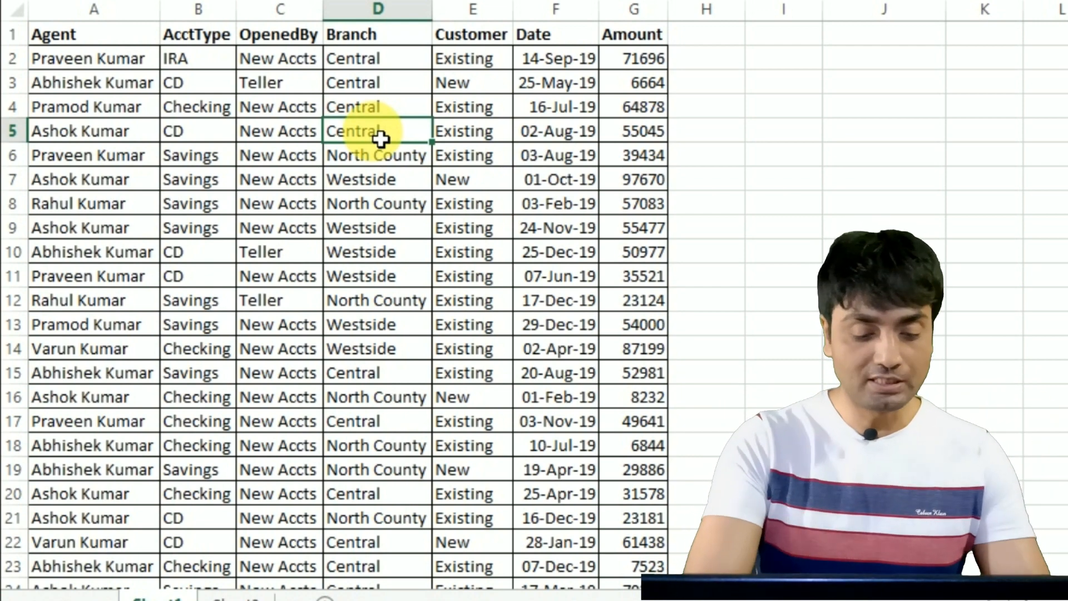
- Turn on the header filters to examine the Branch column's filter options, and remove the filters again
key(ctrl+shift+l)
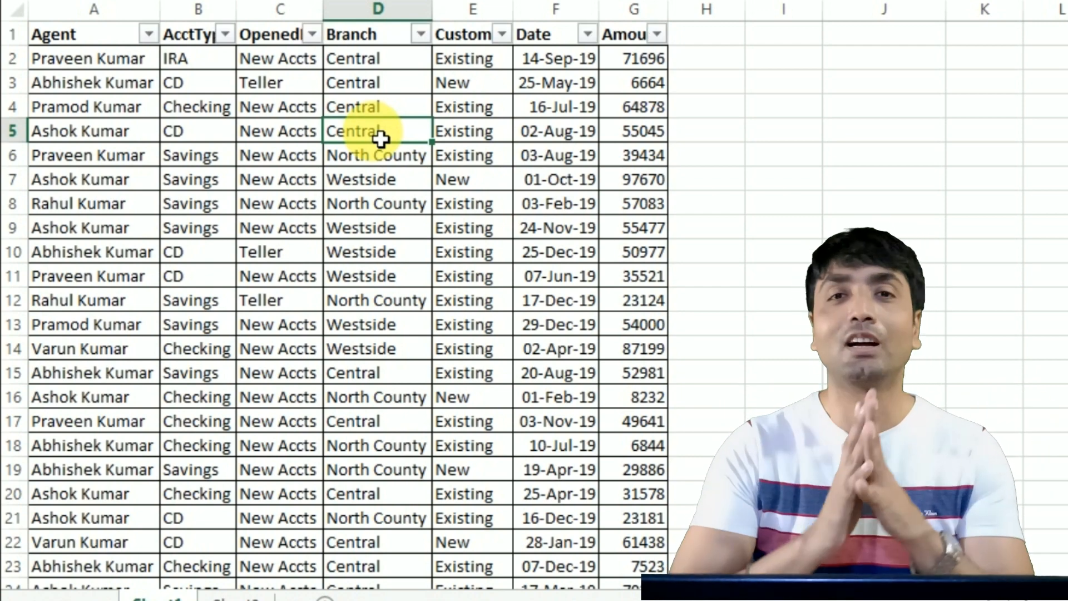
click(429, 43)
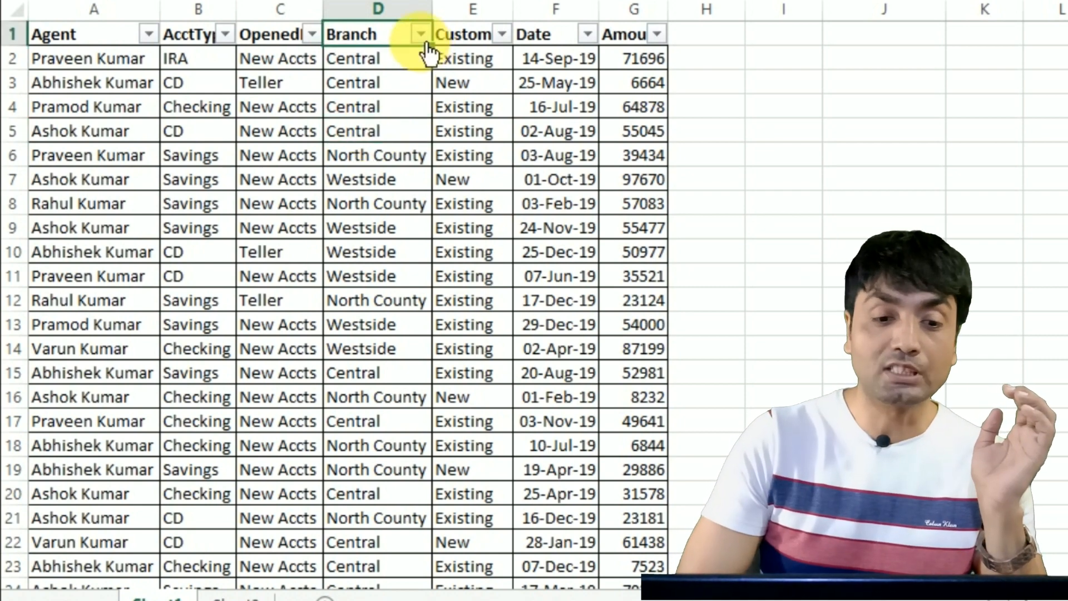
click(421, 35)
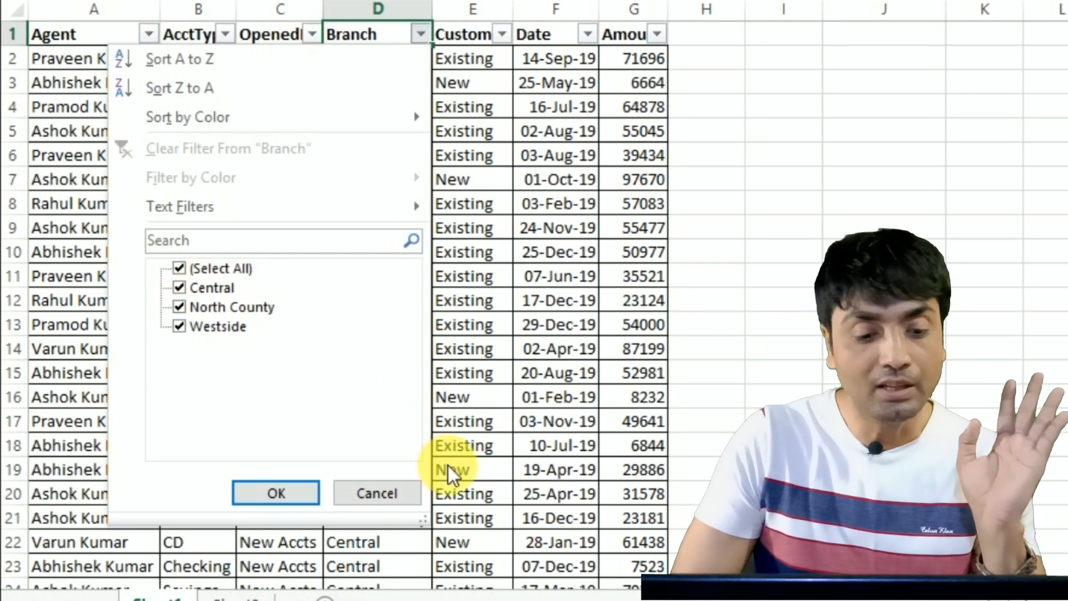
click(376, 493)
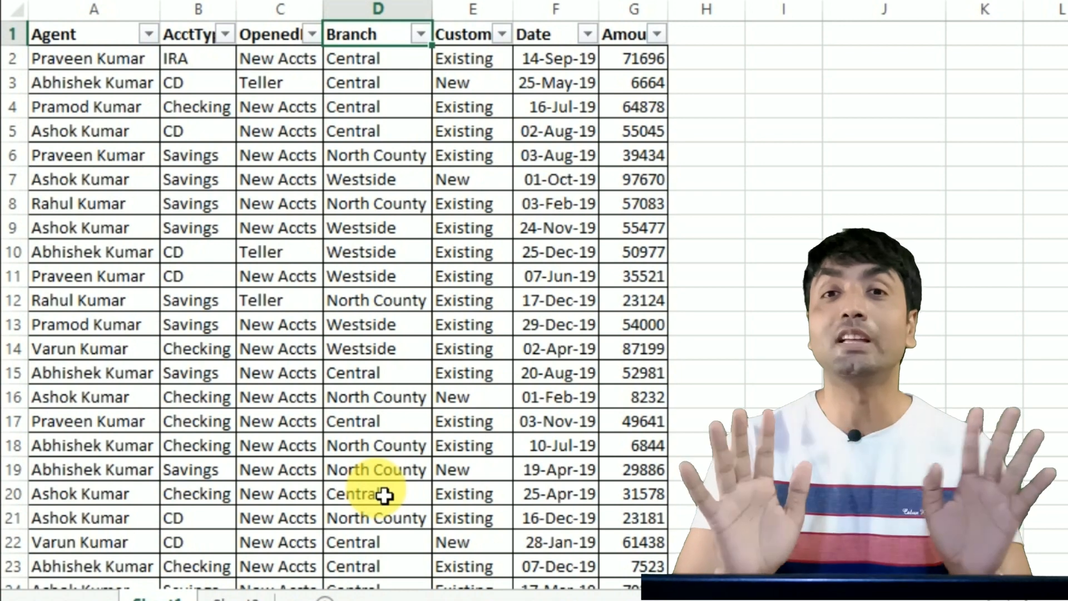
key(ctrl+shift+l)
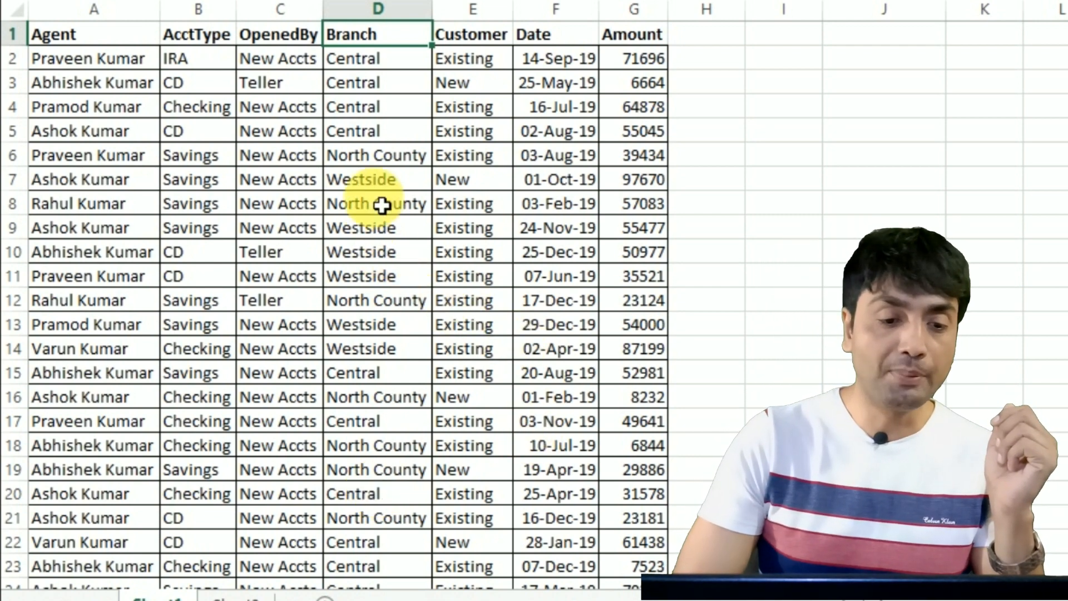
- Filter the table by selected cell values, using Central in the Branch column and CD in the AcctType column
click(371, 146)
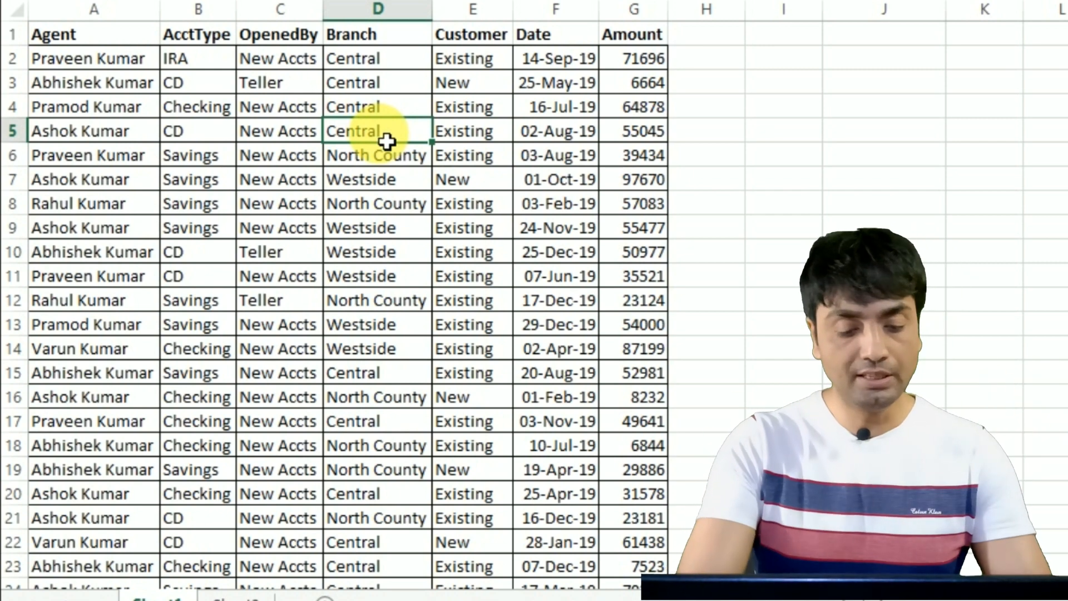
key(Menu)
key(e)
key(v)
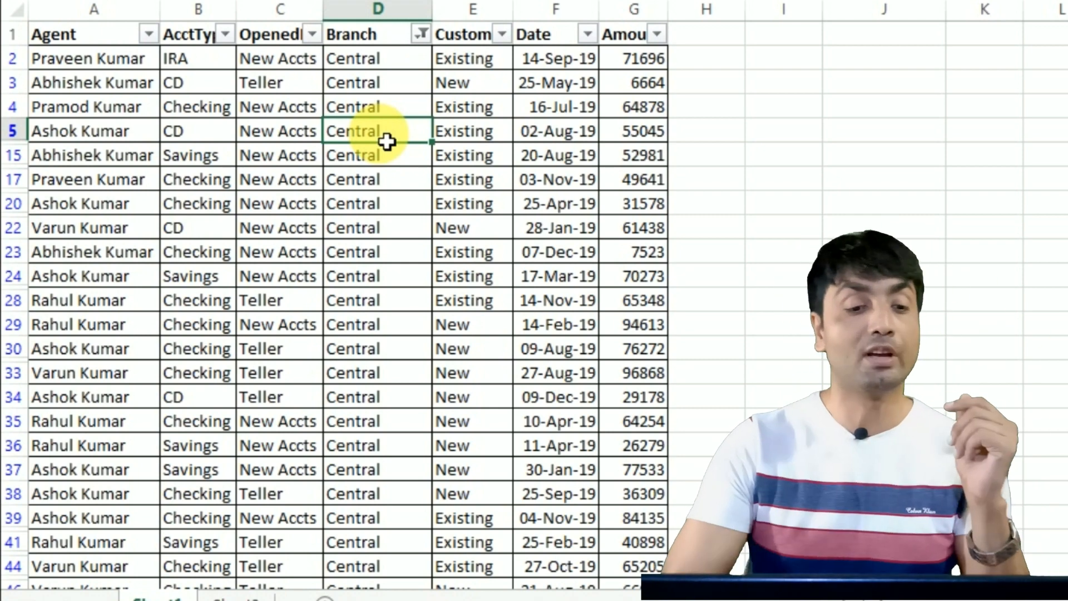
click(195, 233)
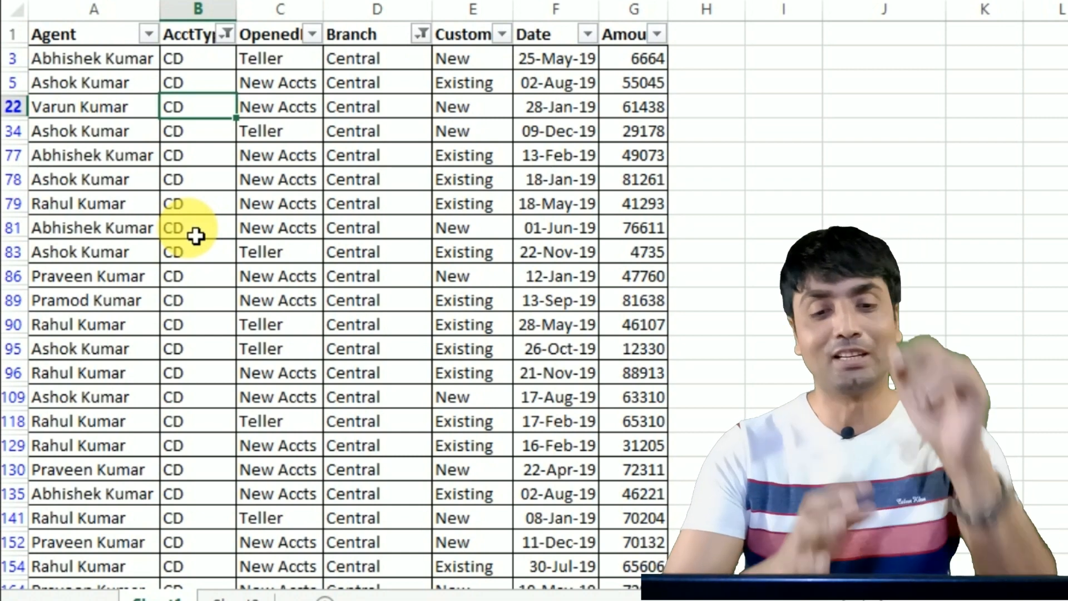
- Clear the filters and filter the Amount column by the criterion >50000 entered in G726, directly below the data
key(ctrl+End)
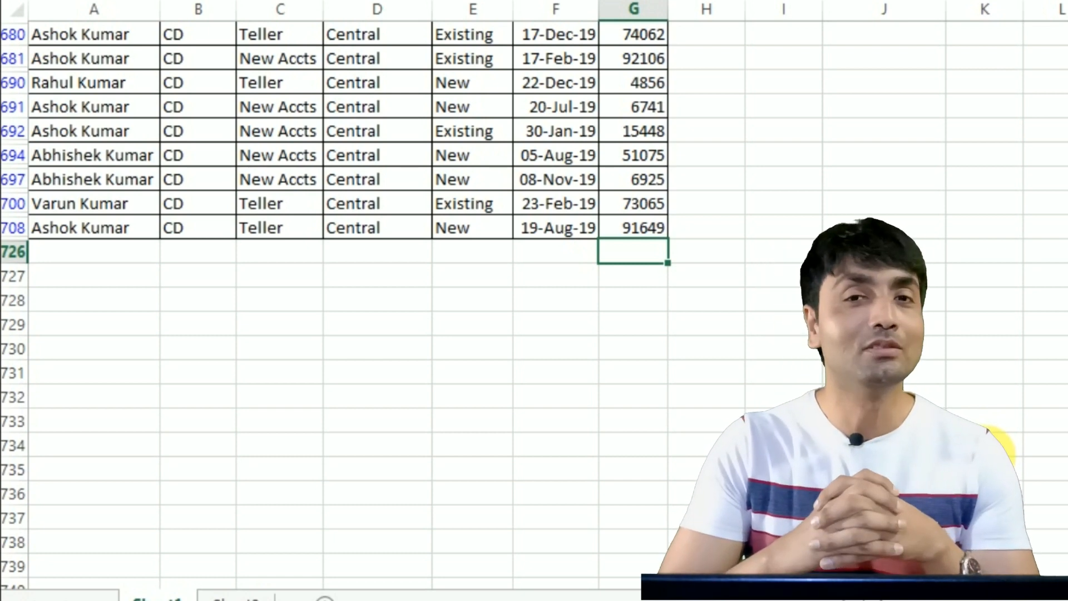
key(ctrl+shift+l)
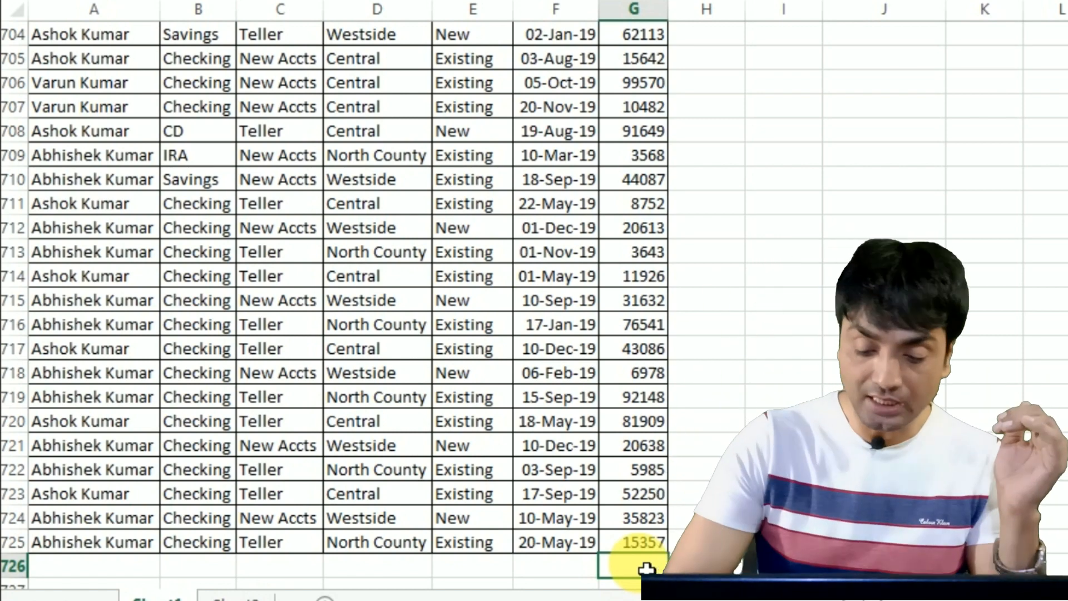
text(>5)
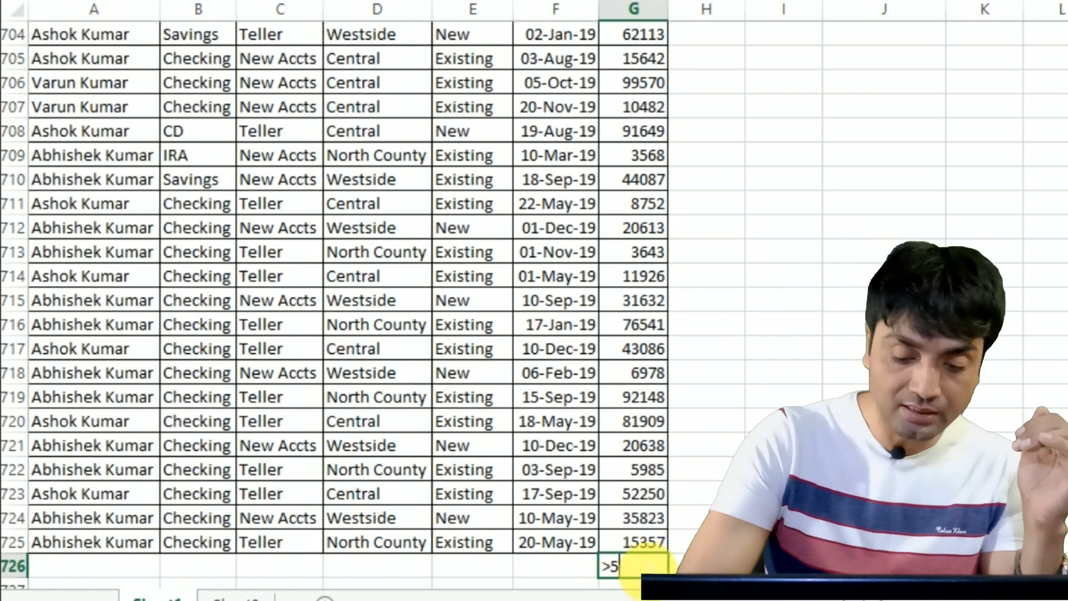
text(0000)
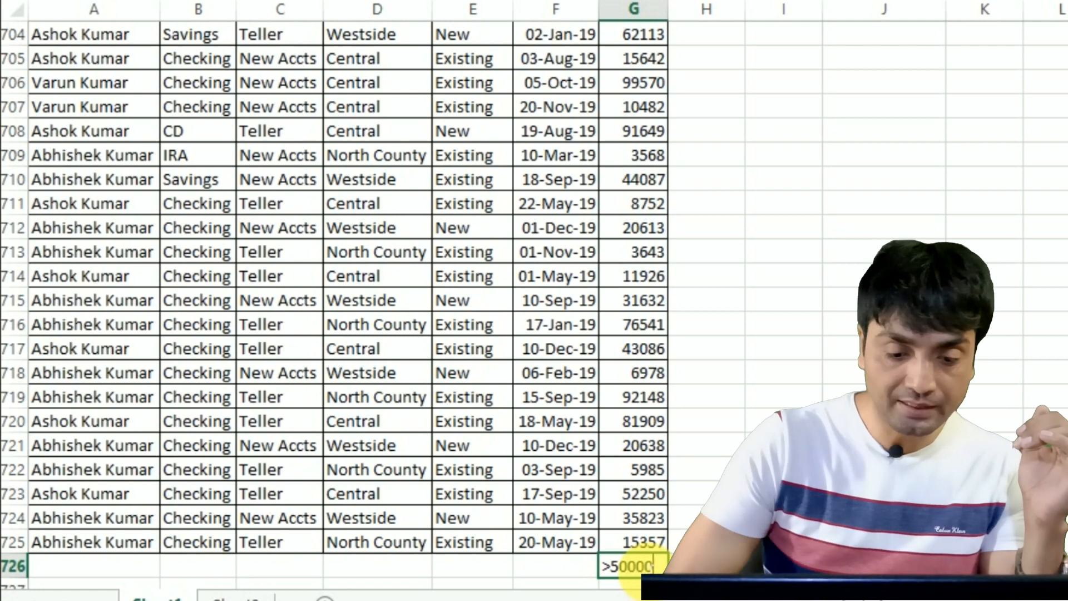
key(Return)
key(Up)
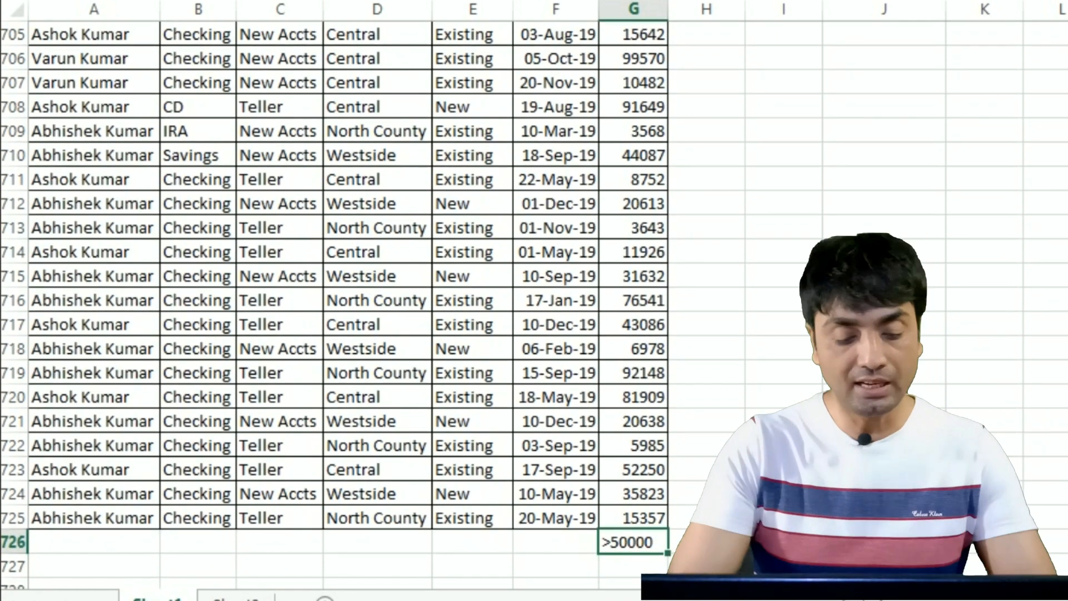
key(alt+4)
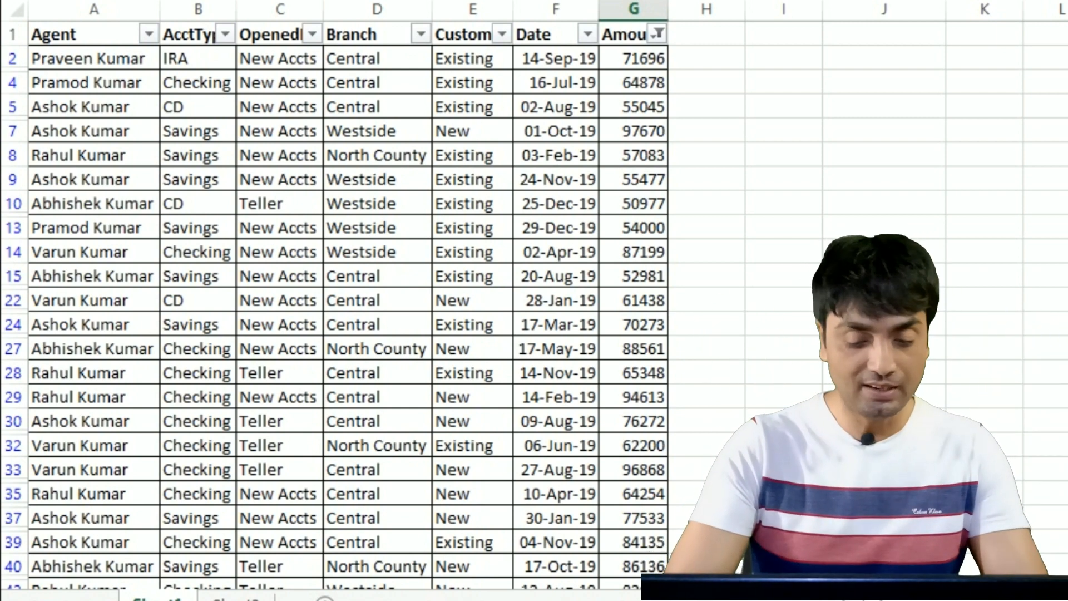
- Clear the Amount filter and enter the criterion >10-March-19 in F726, directly below the Date column
key(ctrl+shift+l)
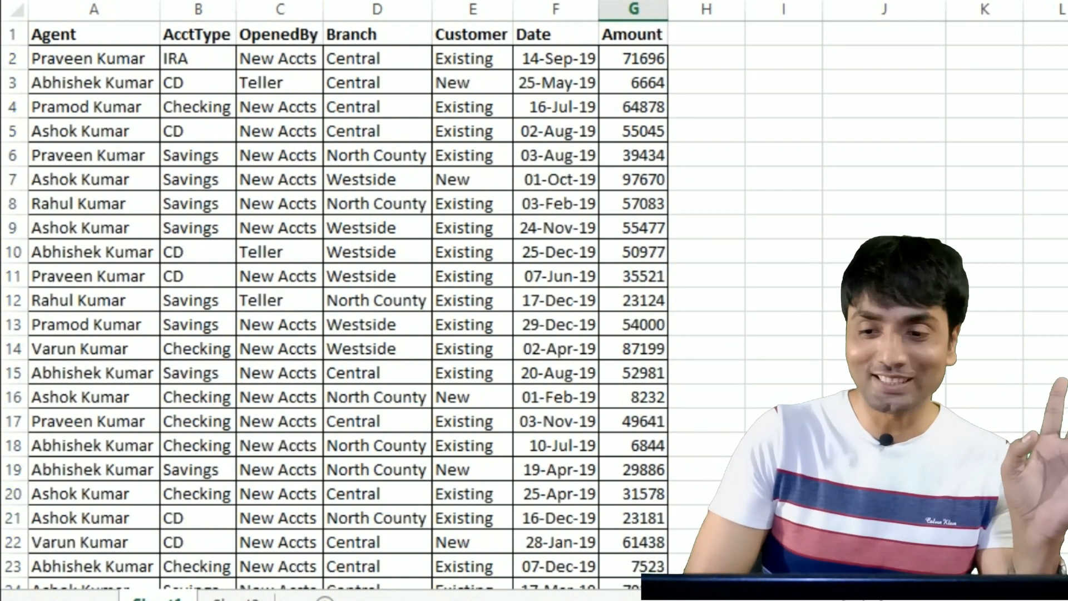
key(ctrl+Down)
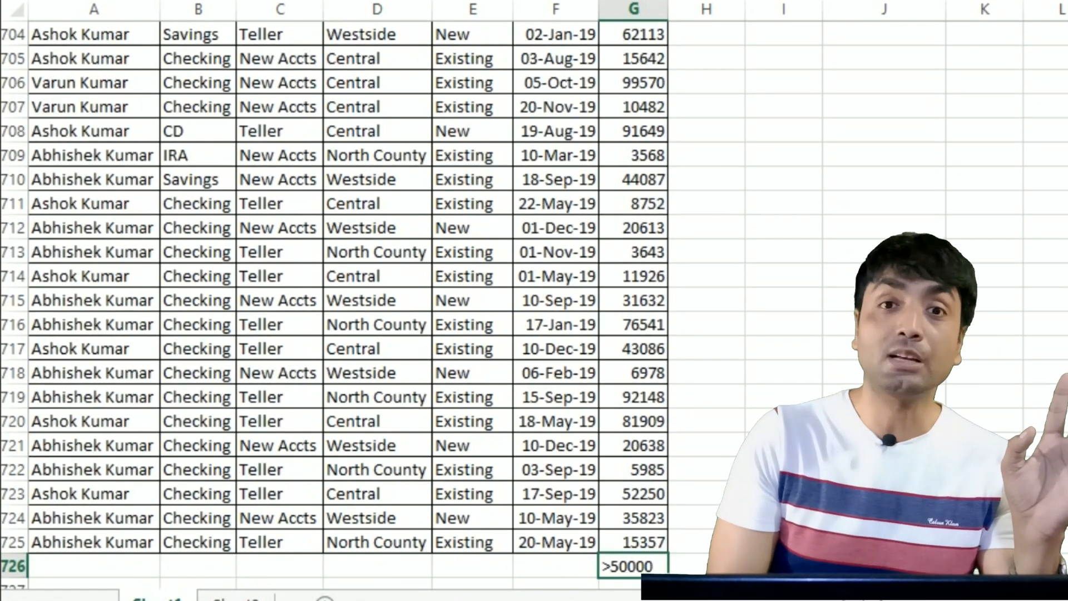
click(541, 567)
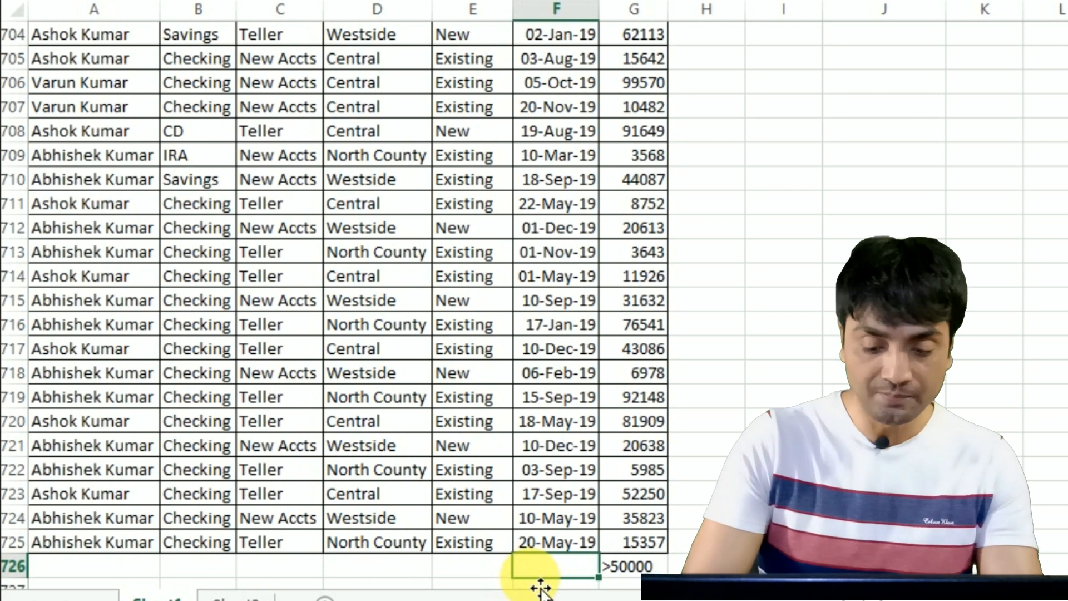
text(>)
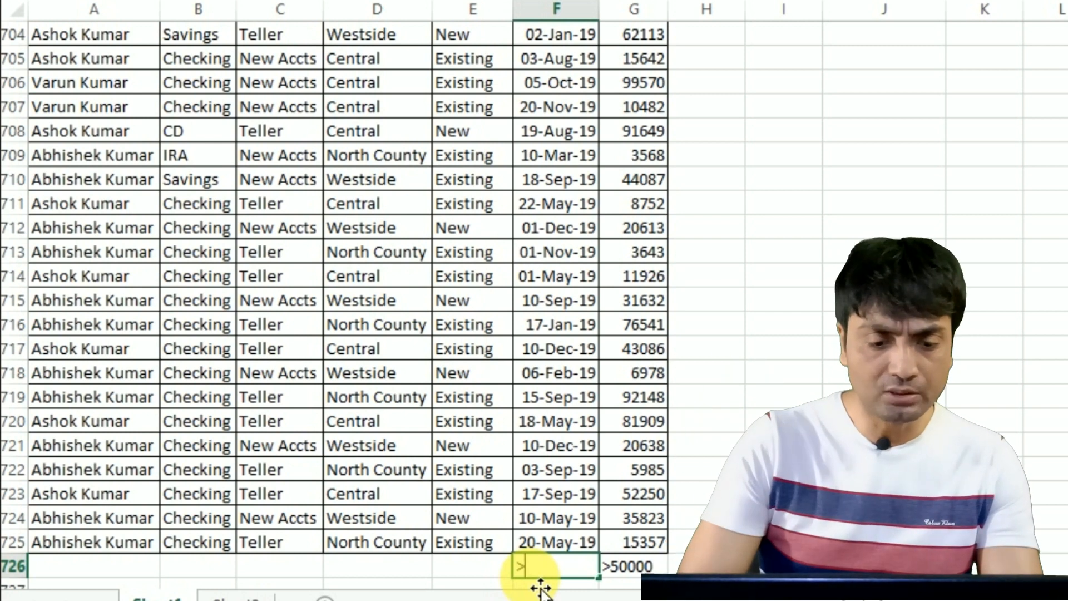
text(10-March-19)
key(Return)
- Autofit column F to its contents and filter the Date column by the criterion in F726
double_click(600, 10)
click(602, 15)
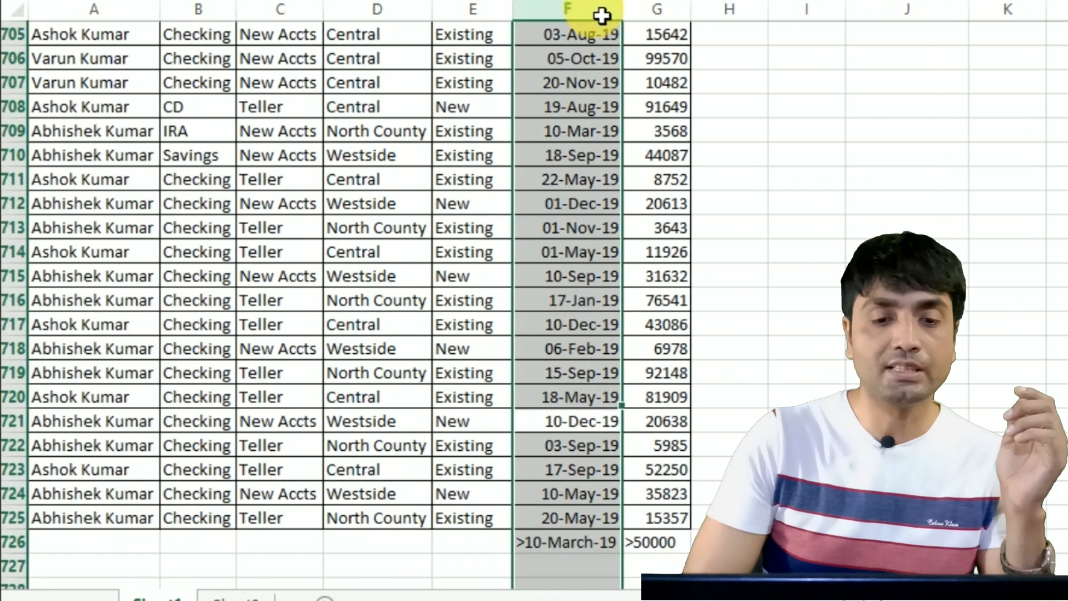
click(579, 547)
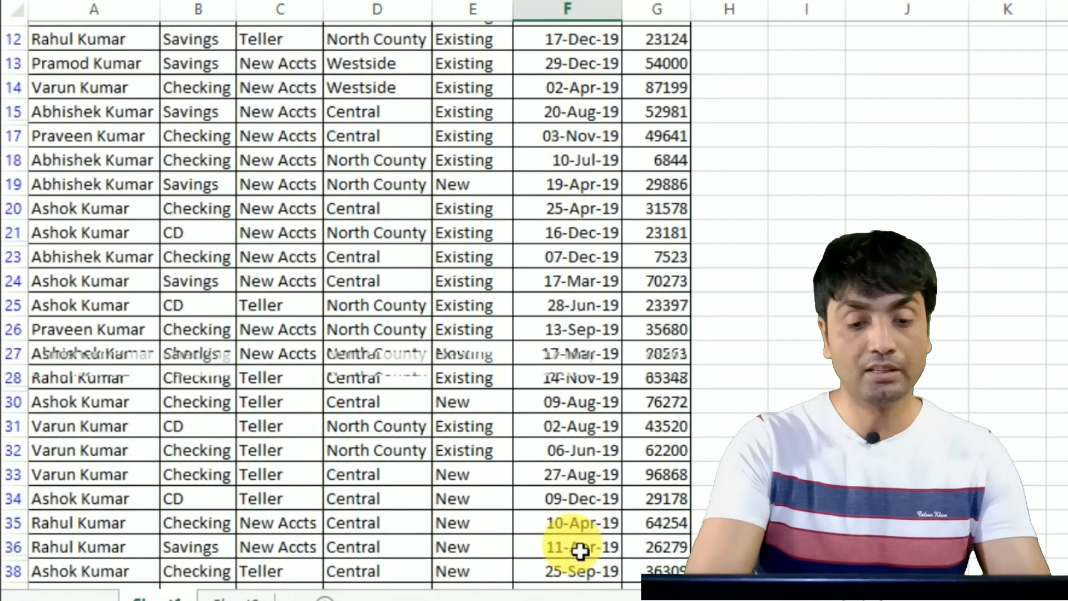
scroll(580, 550, up, 4)
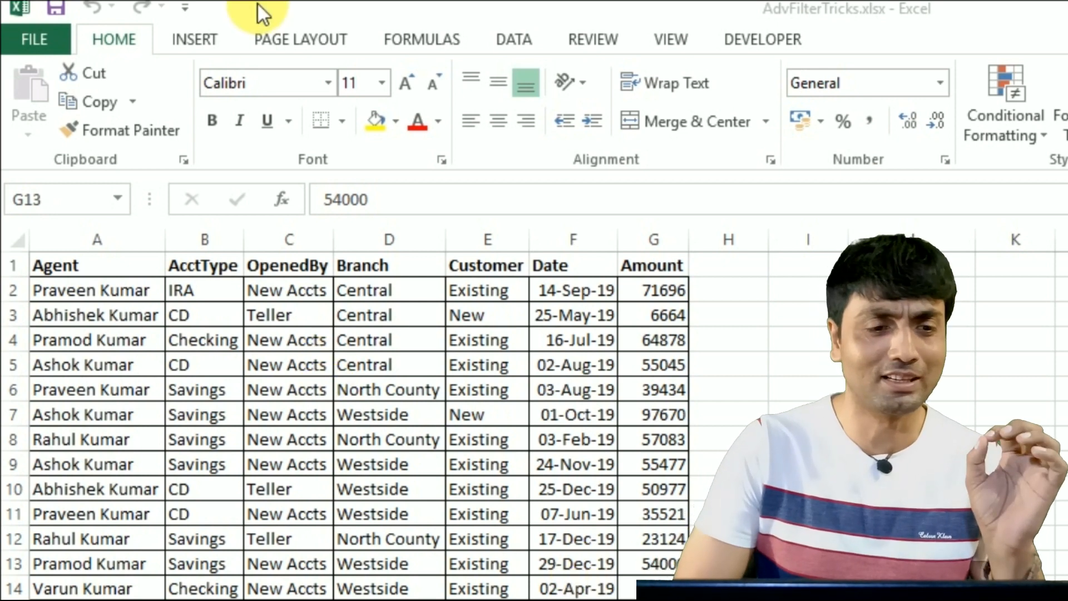
- Open the full command list for customizing the Quick Access Toolbar
click(185, 12)
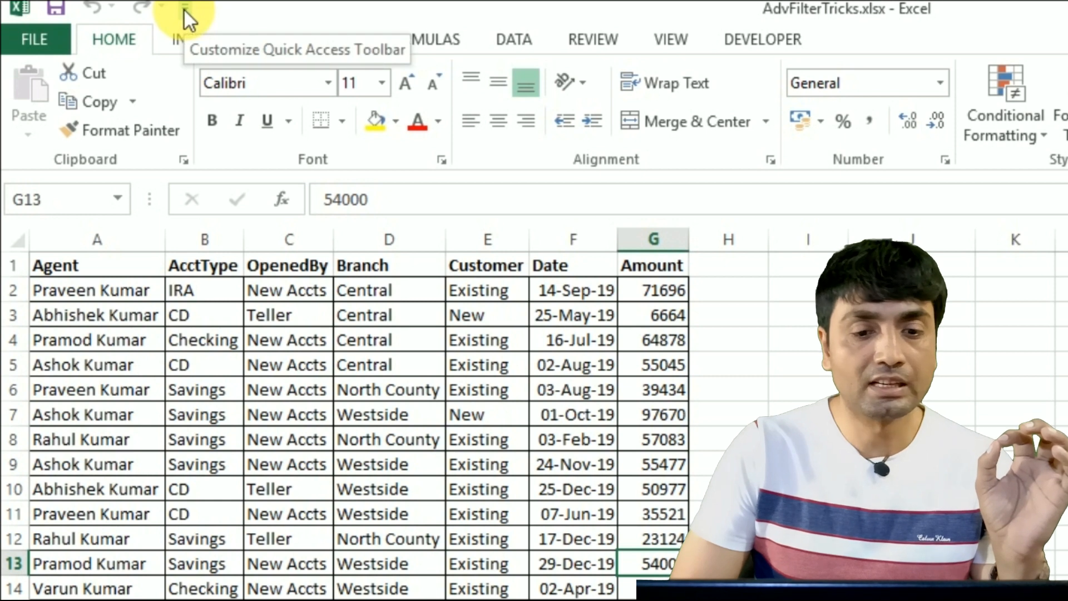
click(184, 9)
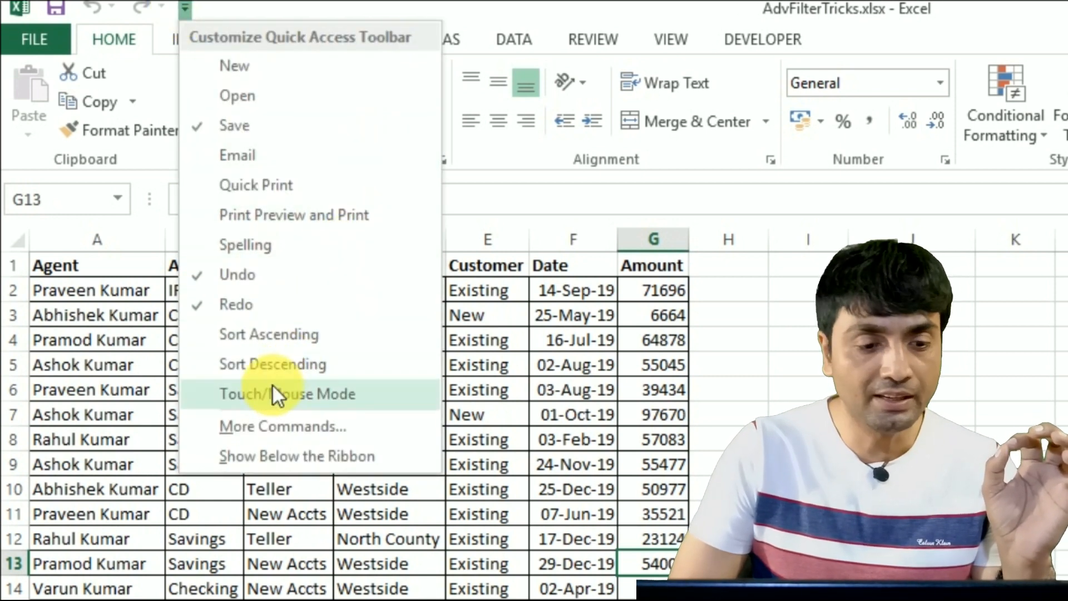
click(281, 426)
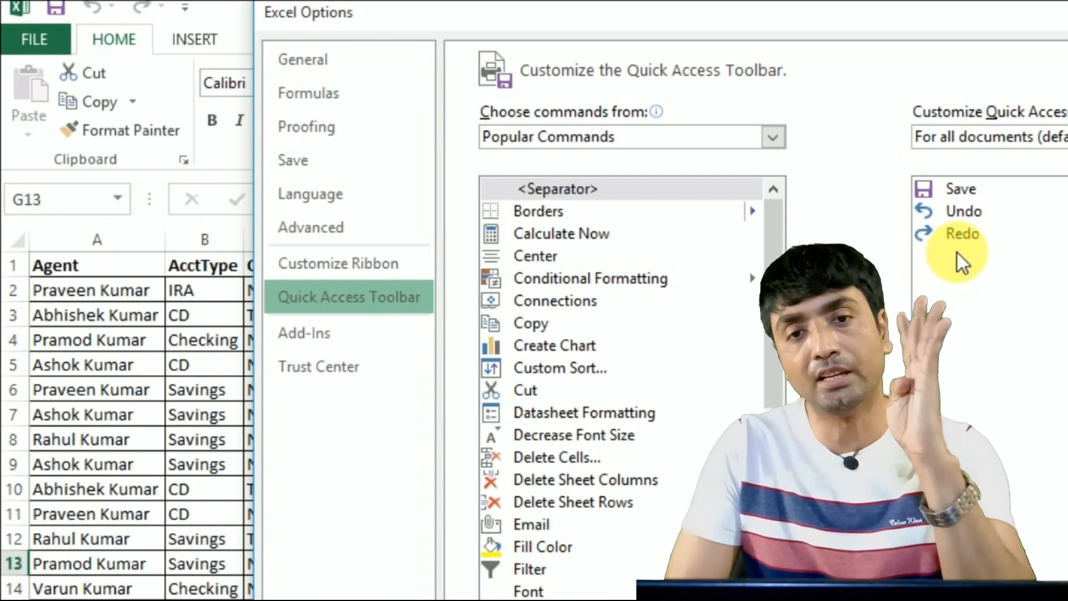
click(658, 135)
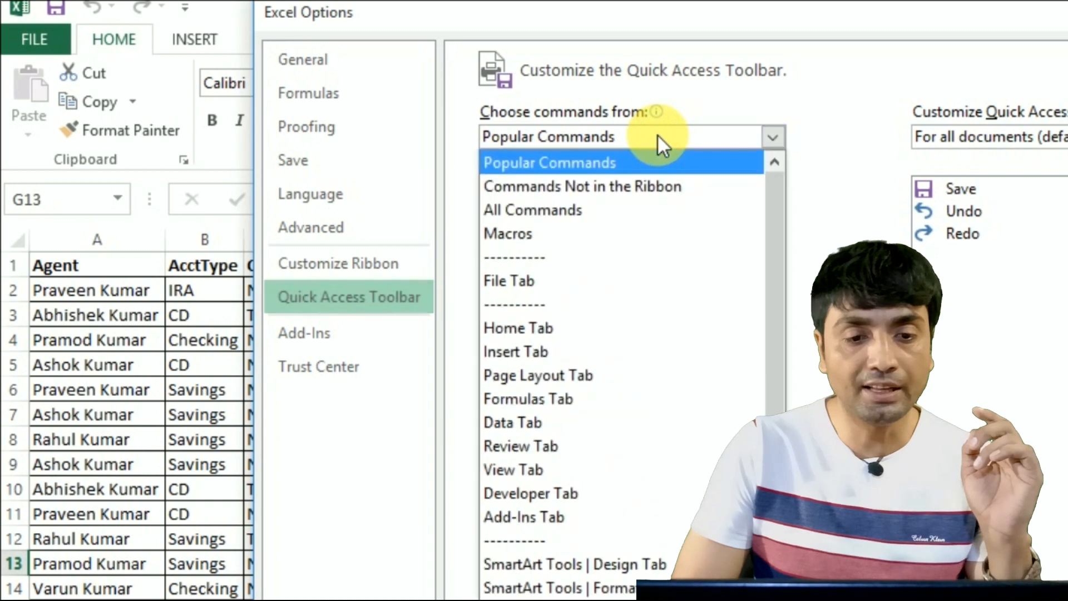
click(539, 212)
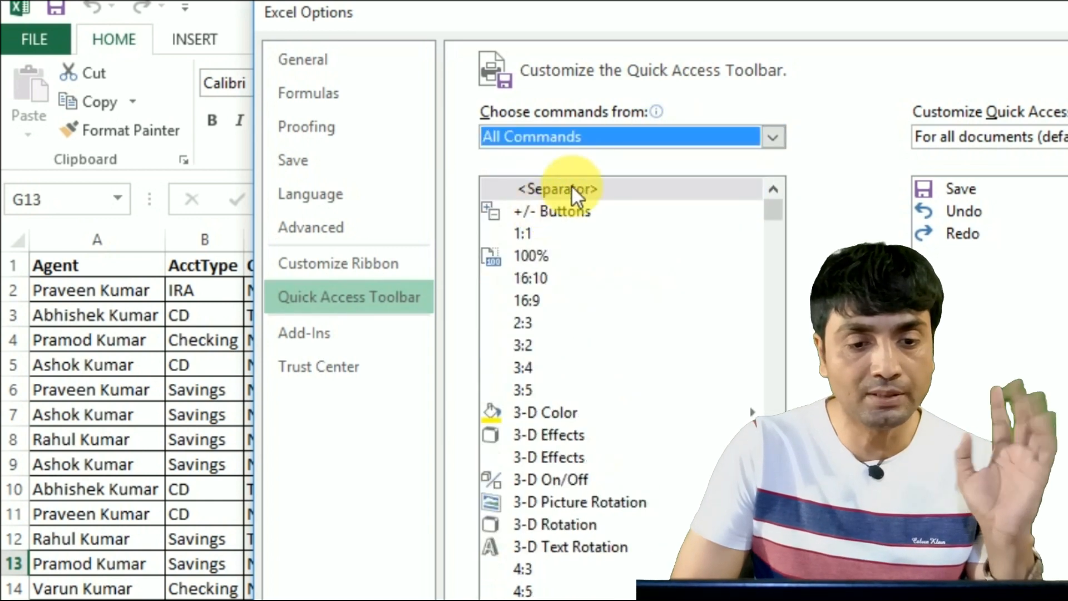
click(593, 139)
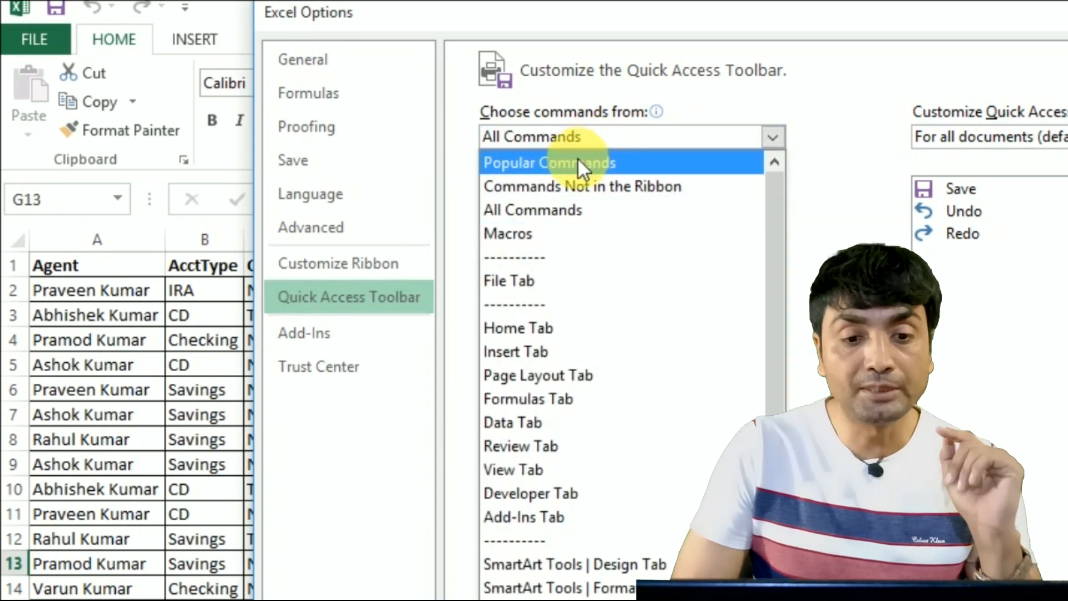
click(552, 165)
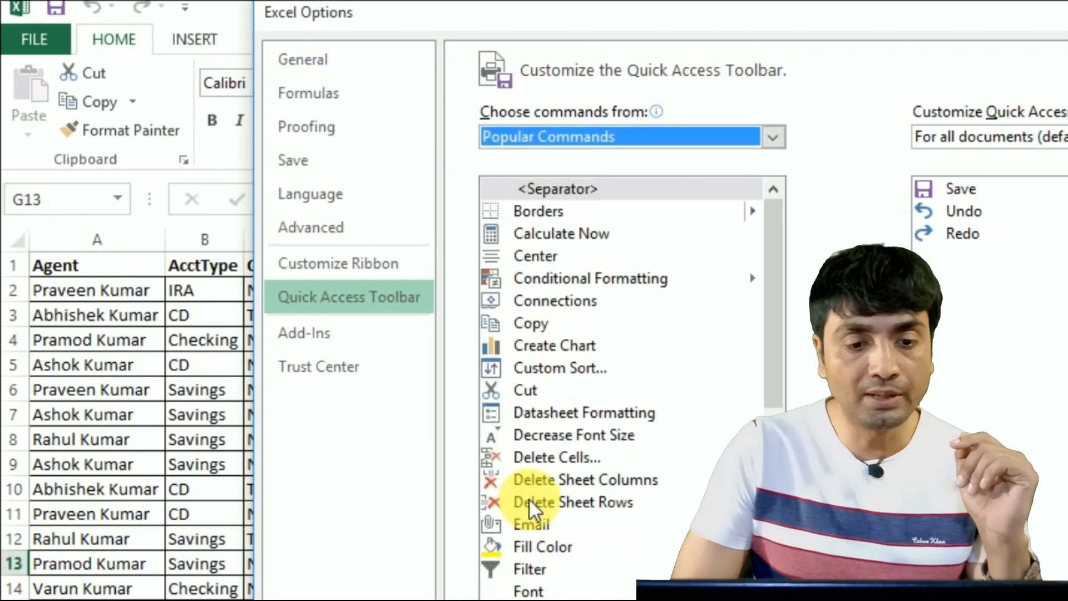
click(524, 569)
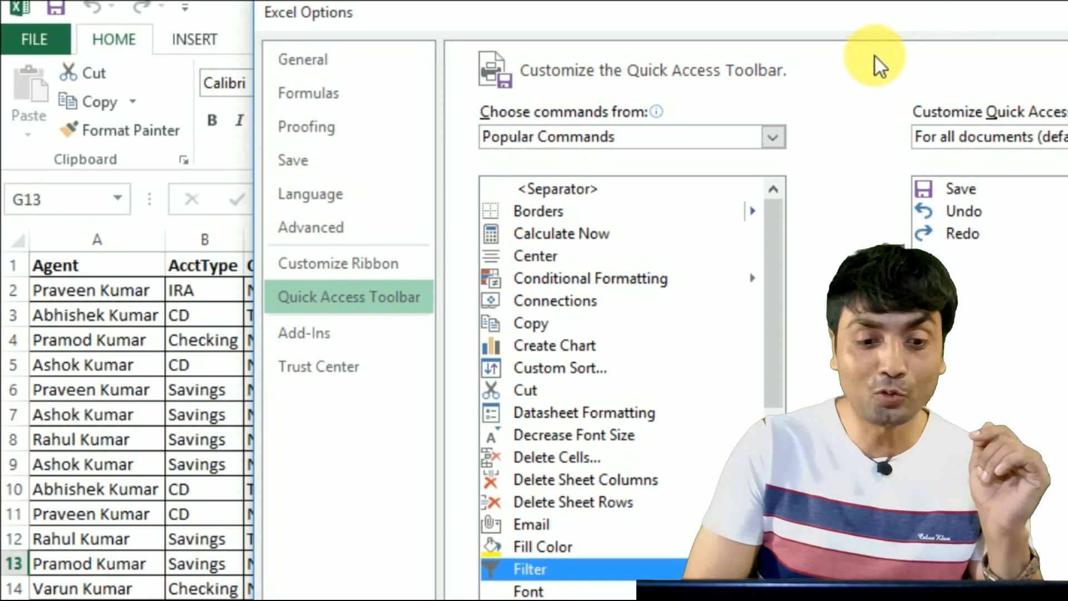
- Add AutoFilter from All Commands to the Quick Access Toolbar for all documents and confirm the options
click(754, 143)
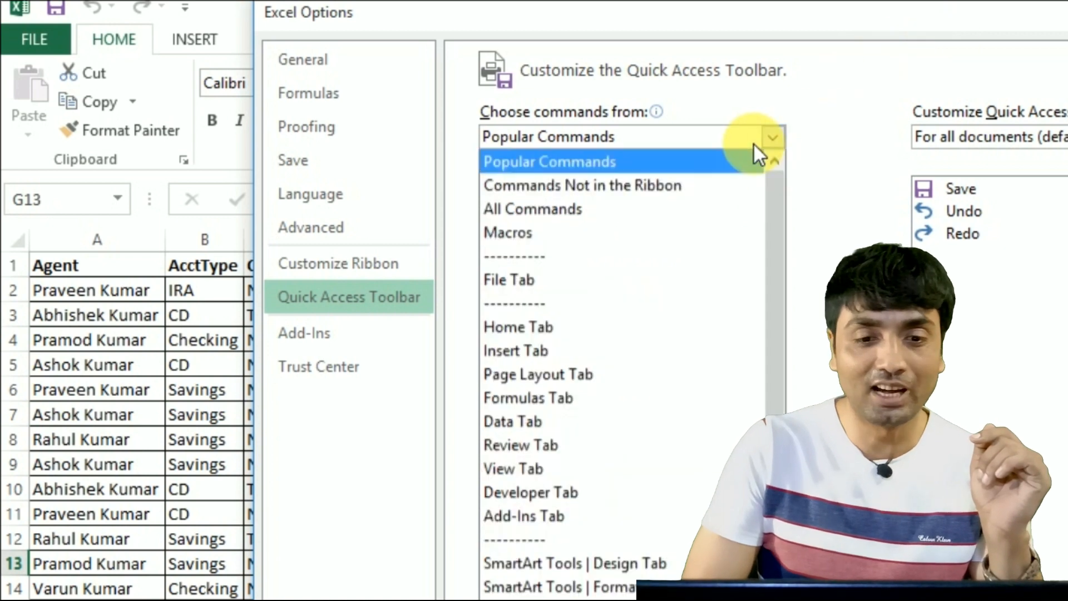
click(517, 210)
click(529, 333)
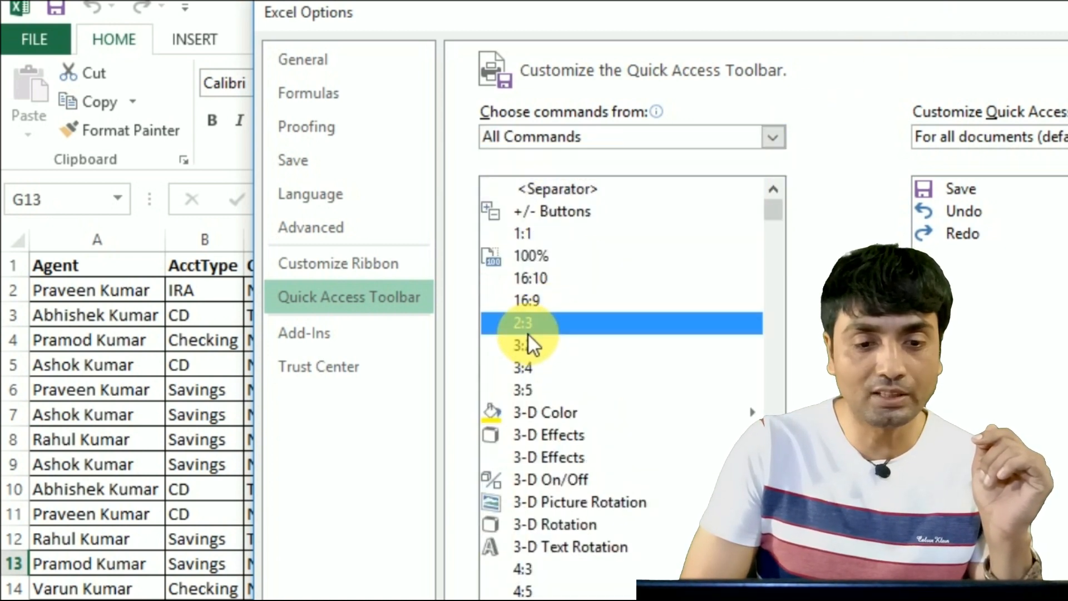
key(t)
click(433, 499)
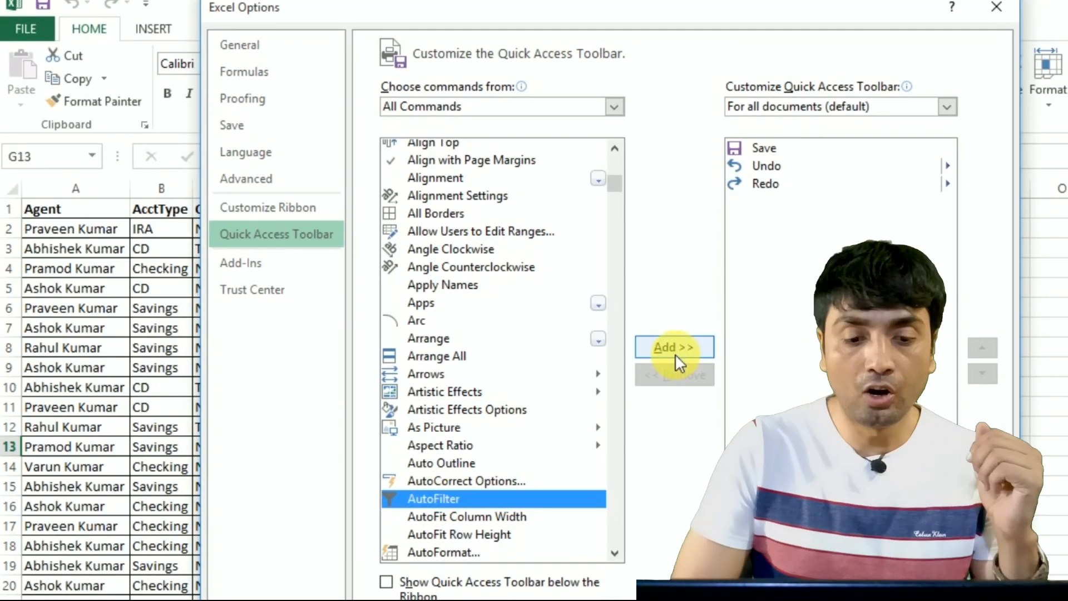
click(675, 352)
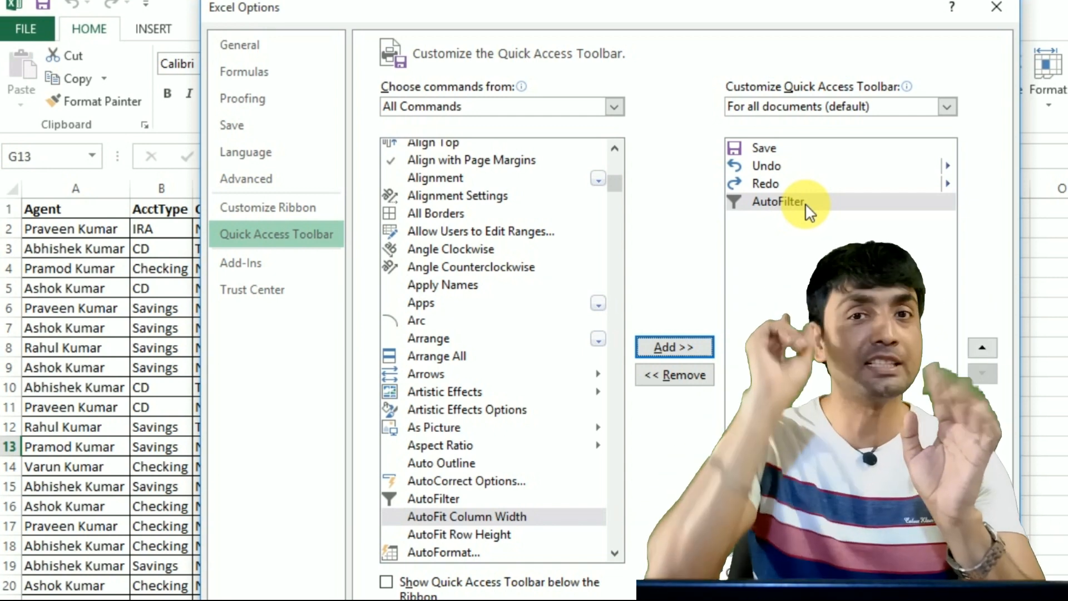
click(894, 598)
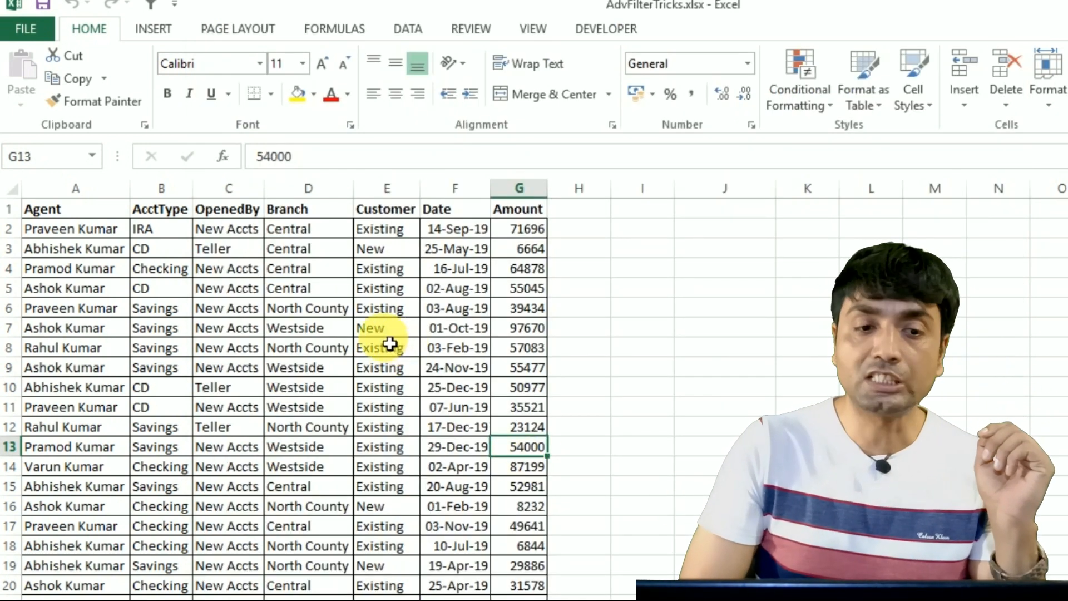
- Filter the table by the selected cell values Central in the Branch column and CD in the AcctType column
click(304, 294)
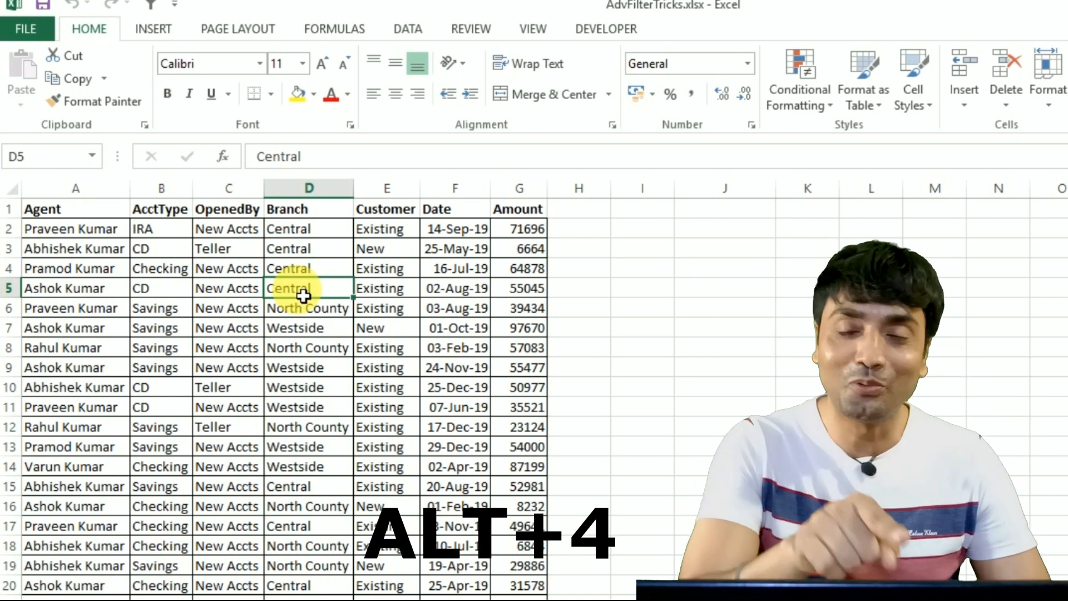
key(alt+4)
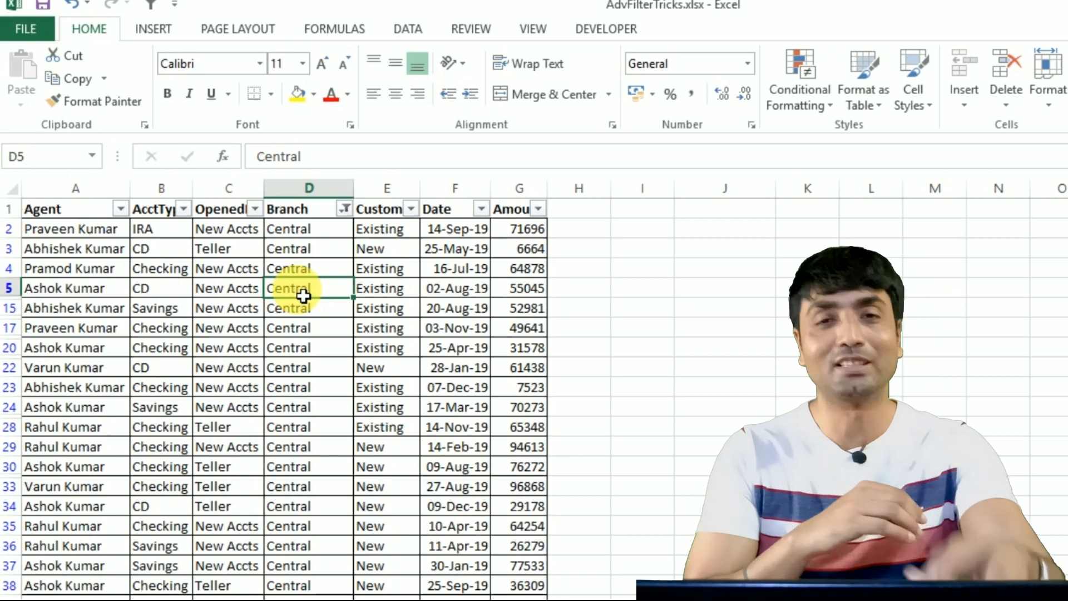
click(164, 295)
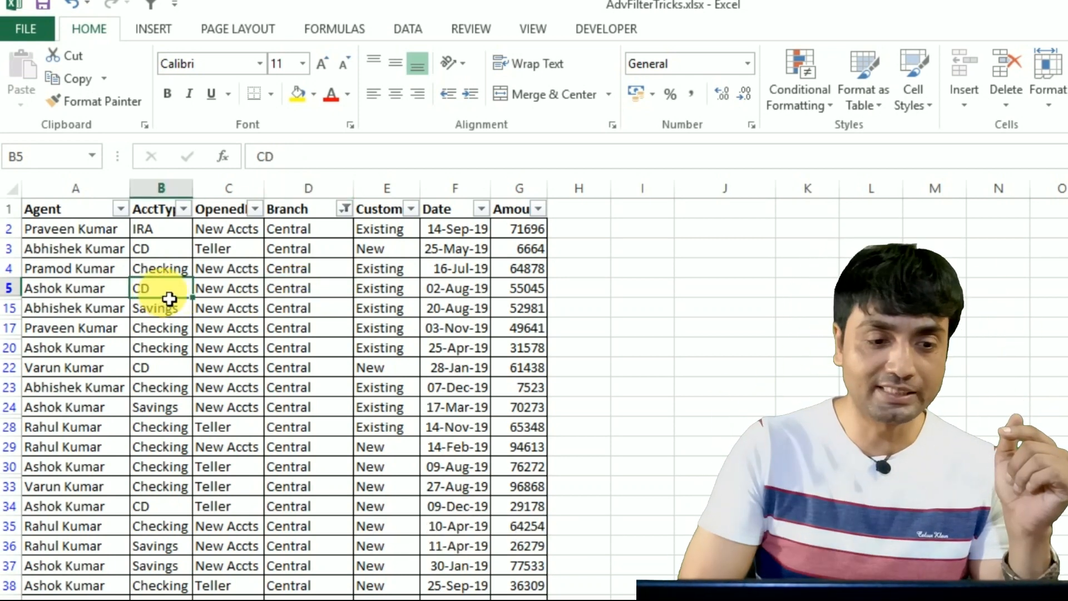
key(alt+4)
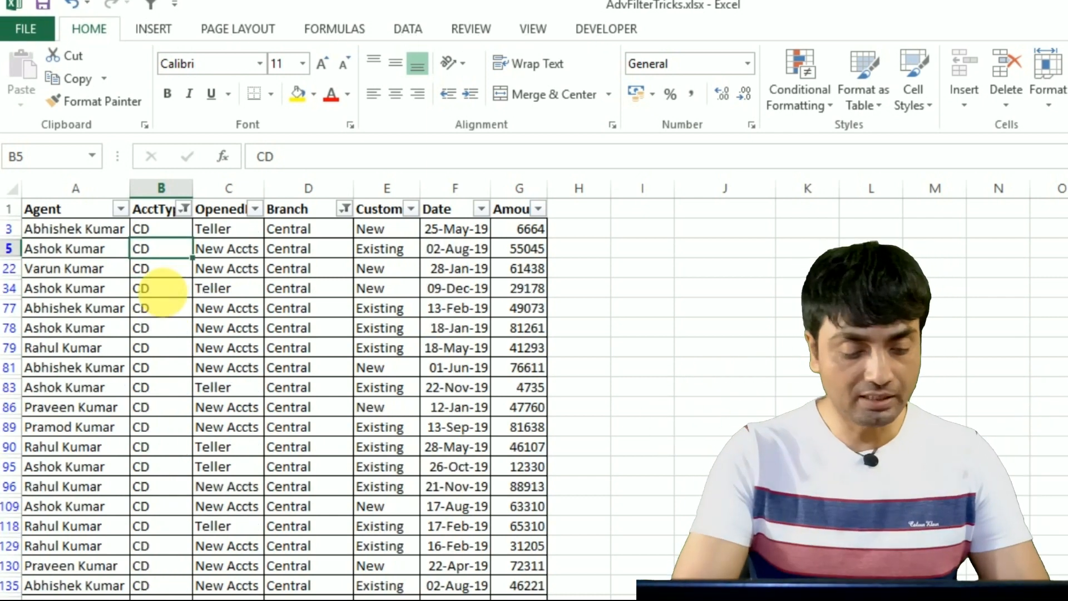
- Remove the Branch and AcctType filters and filter the Amount column by the criterion >50000 entered in G726
key(ctrl+shift+l)
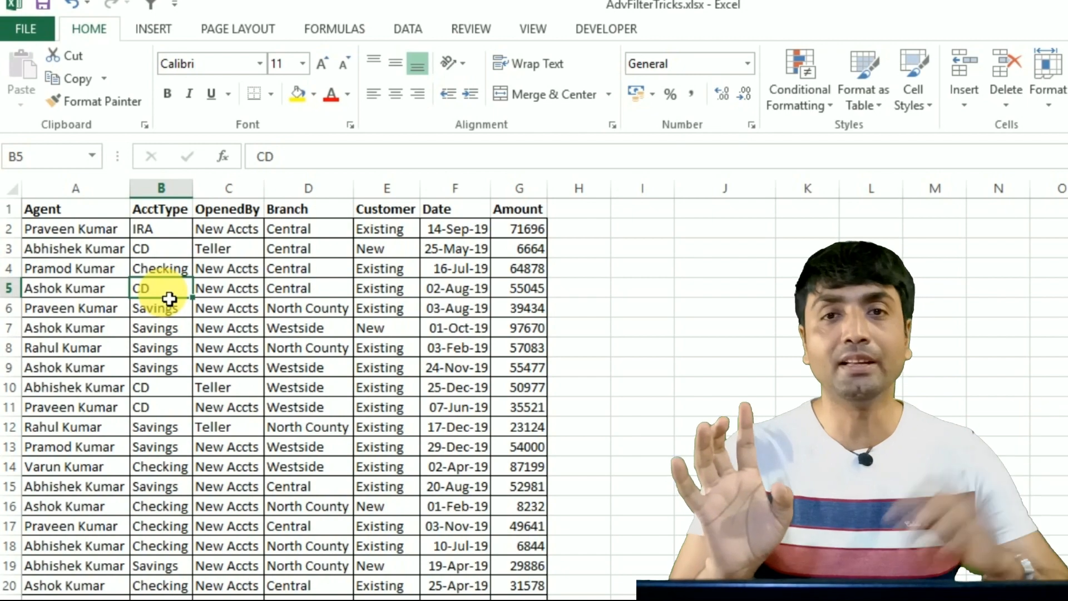
scroll(534, 399, down, 20)
scroll(534, 399, down, 20)
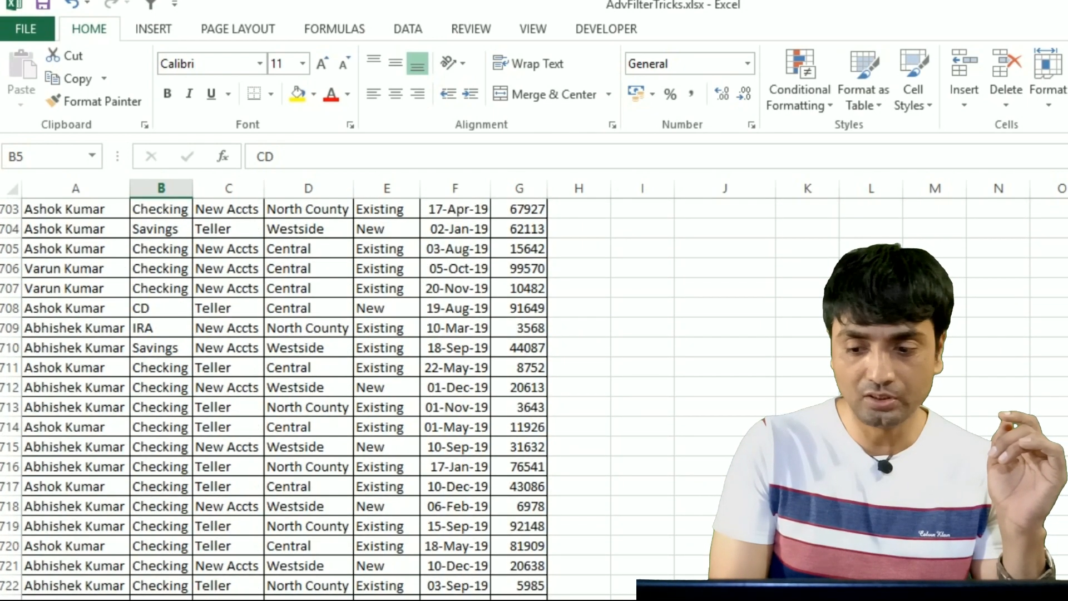
scroll(534, 400, down, 1)
scroll(534, 399, down, 1)
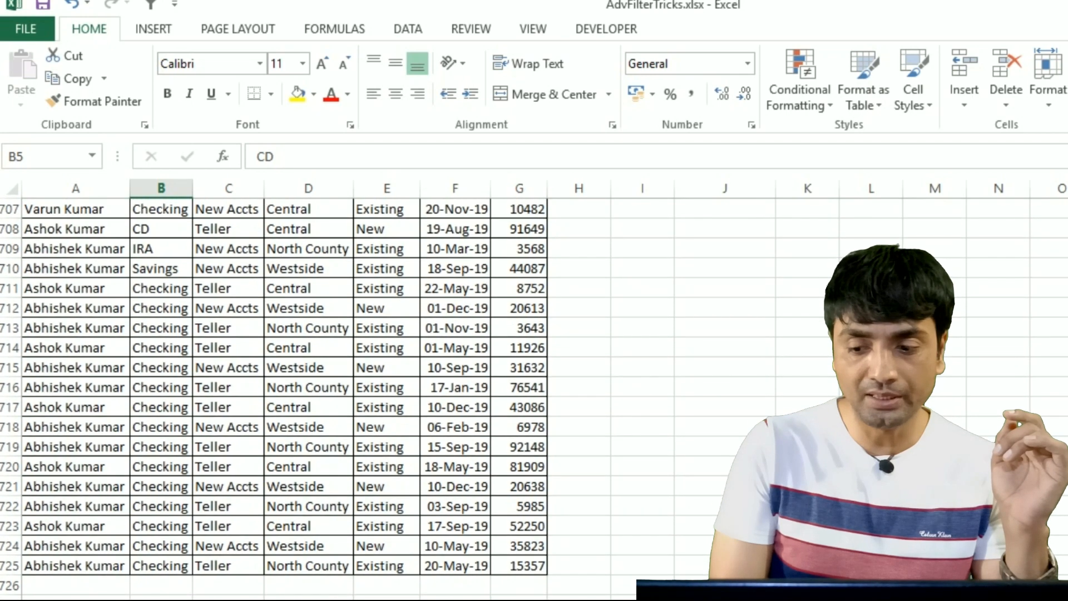
click(538, 590)
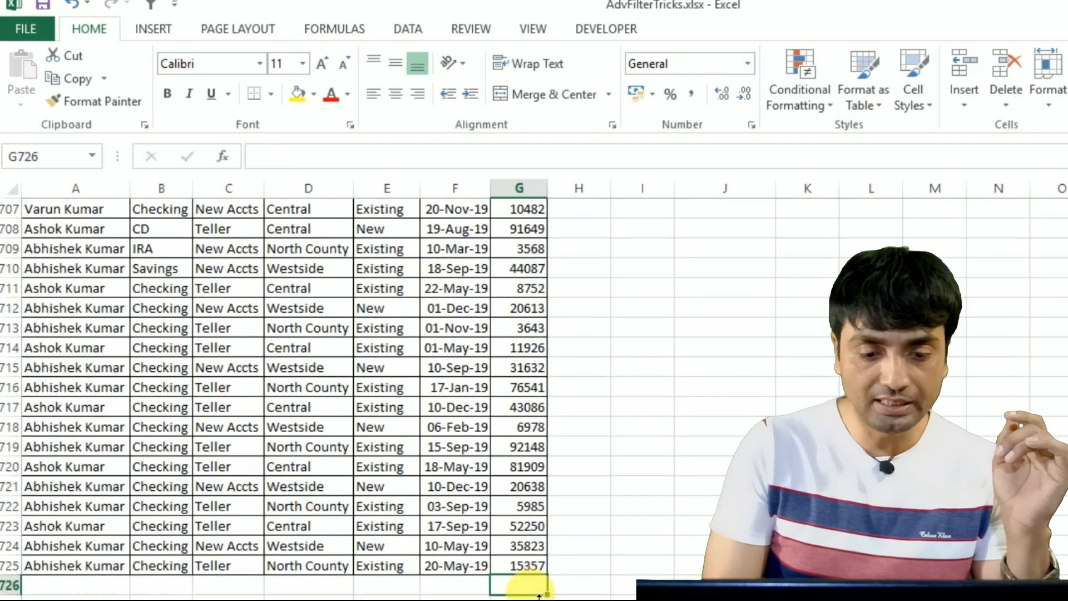
text(>50000)
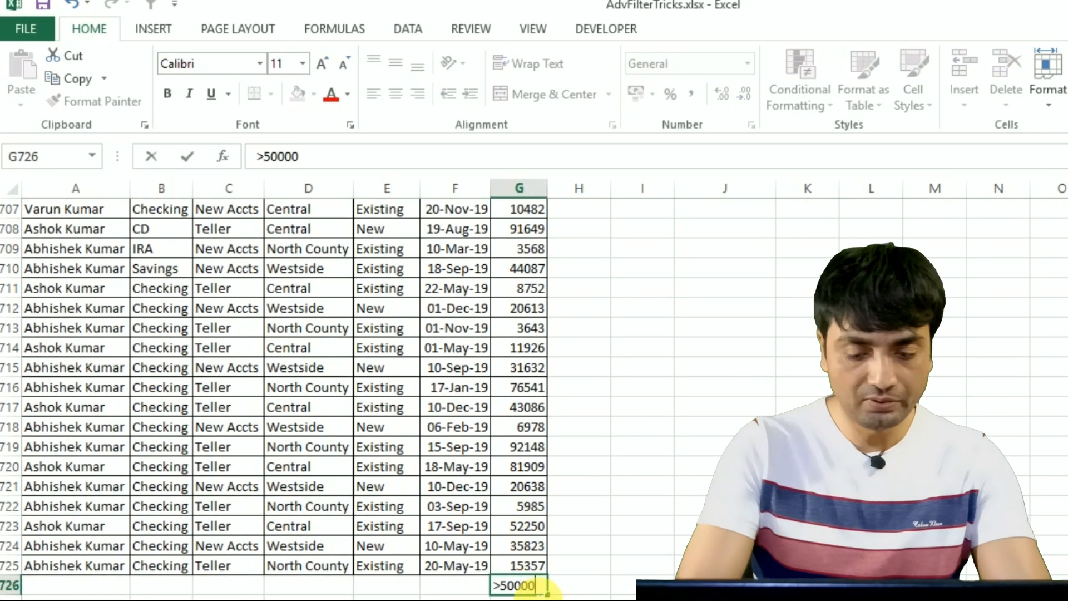
key(Return)
click(538, 590)
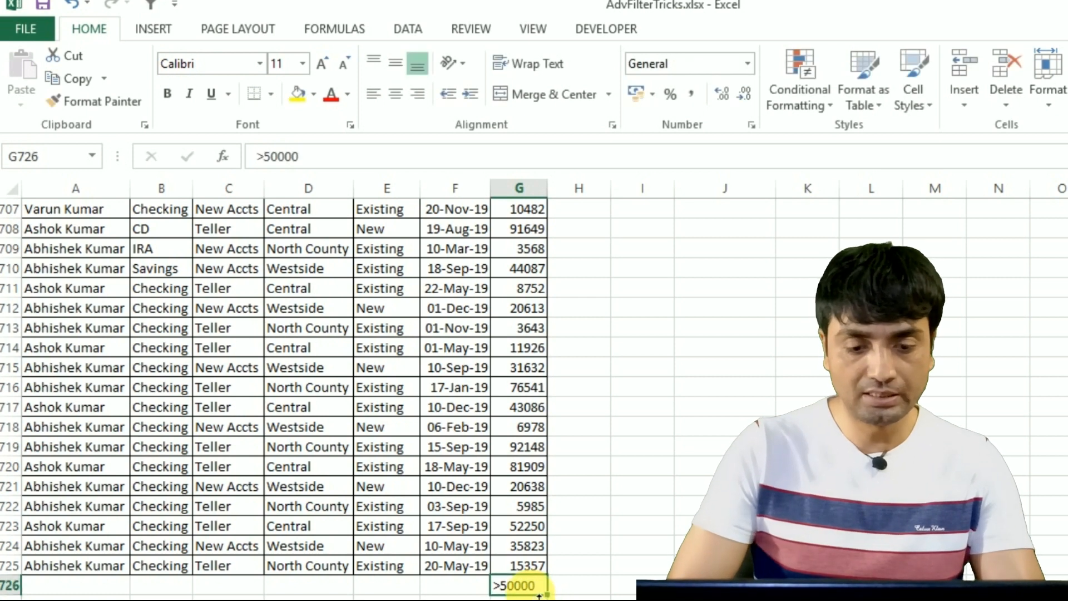
key(alt+4)
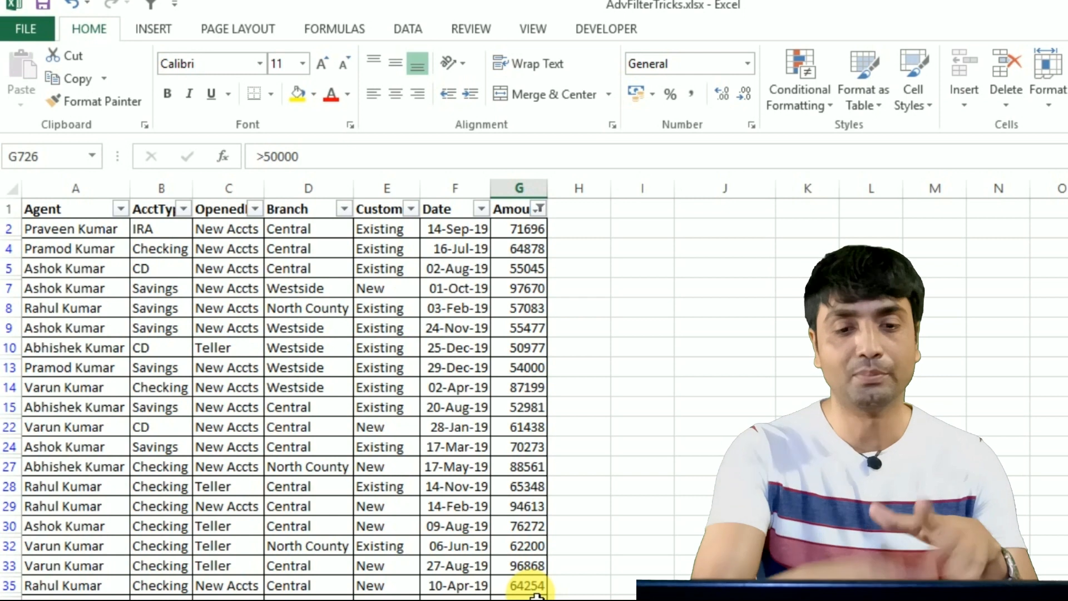
- Remove the Amount filter and filter the Date column by the criterion >15-sep-19 entered in F726
key(ctrl+shift+l)
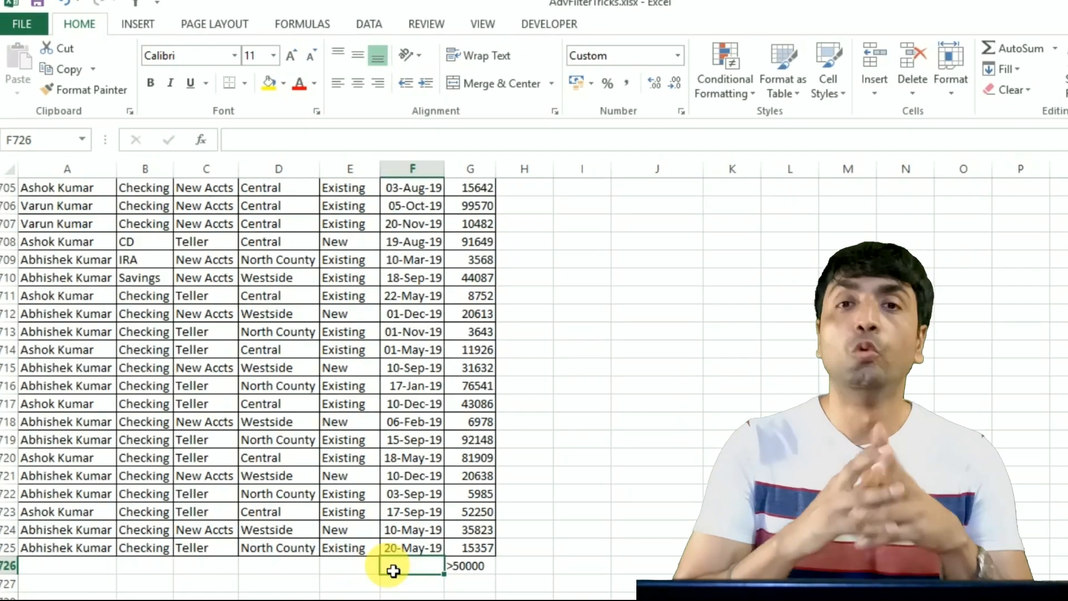
text(>)
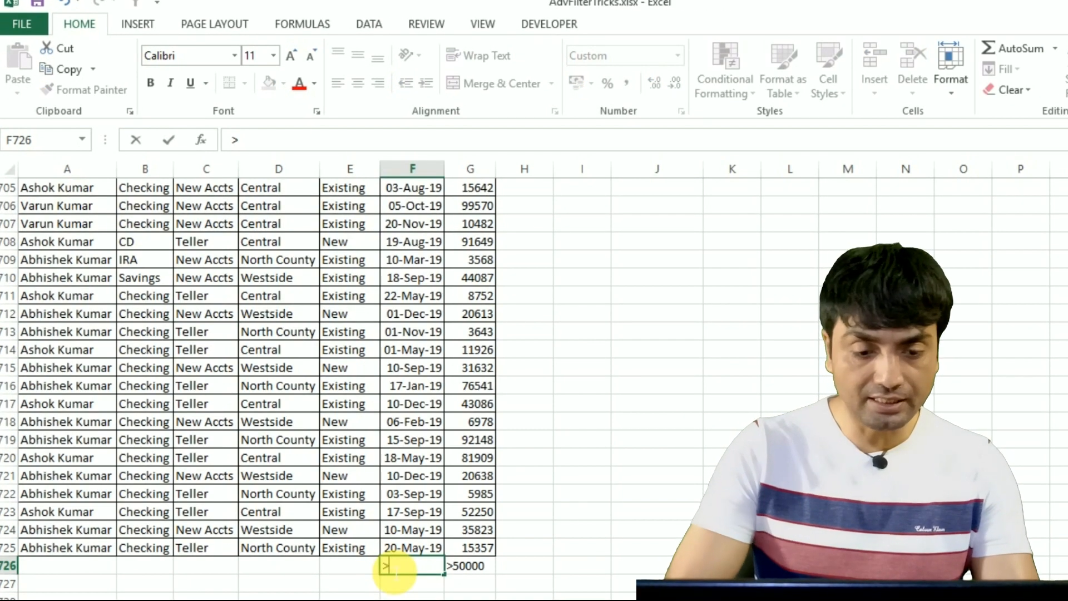
text(15-s)
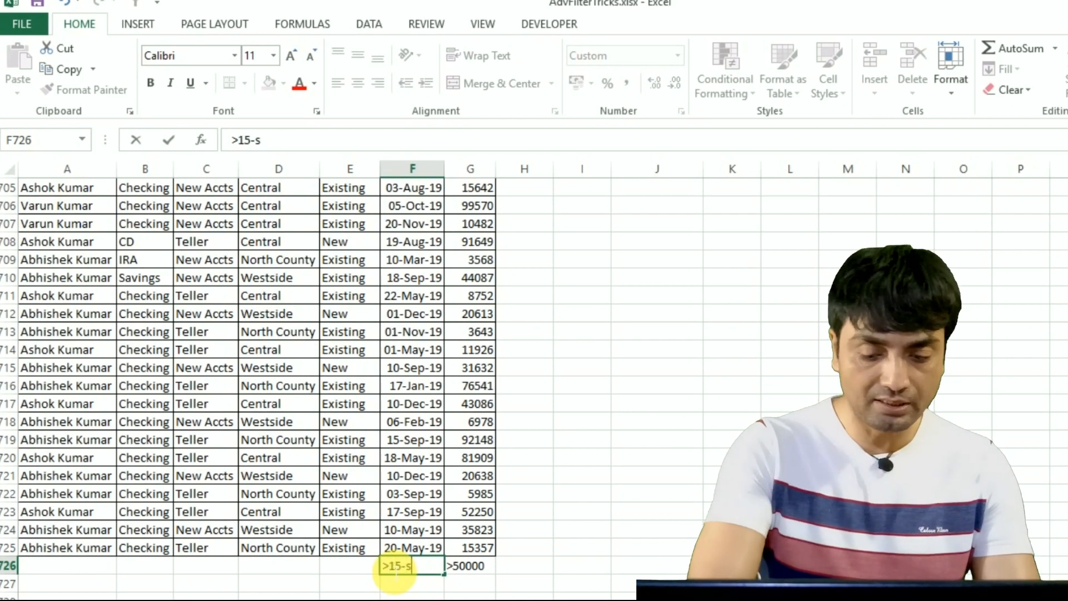
text(ep-19)
key(Return)
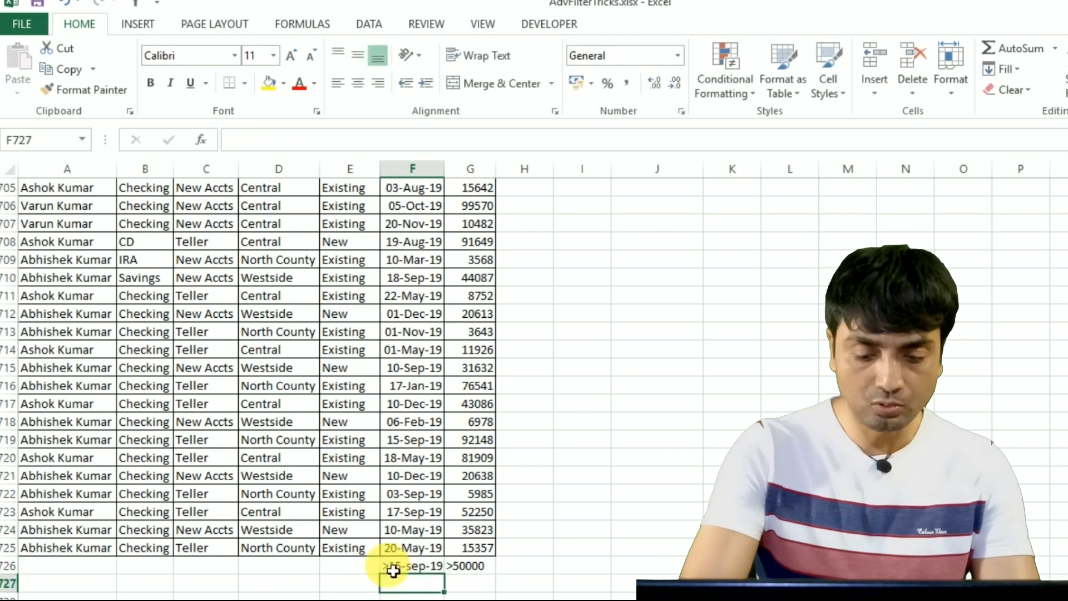
click(413, 571)
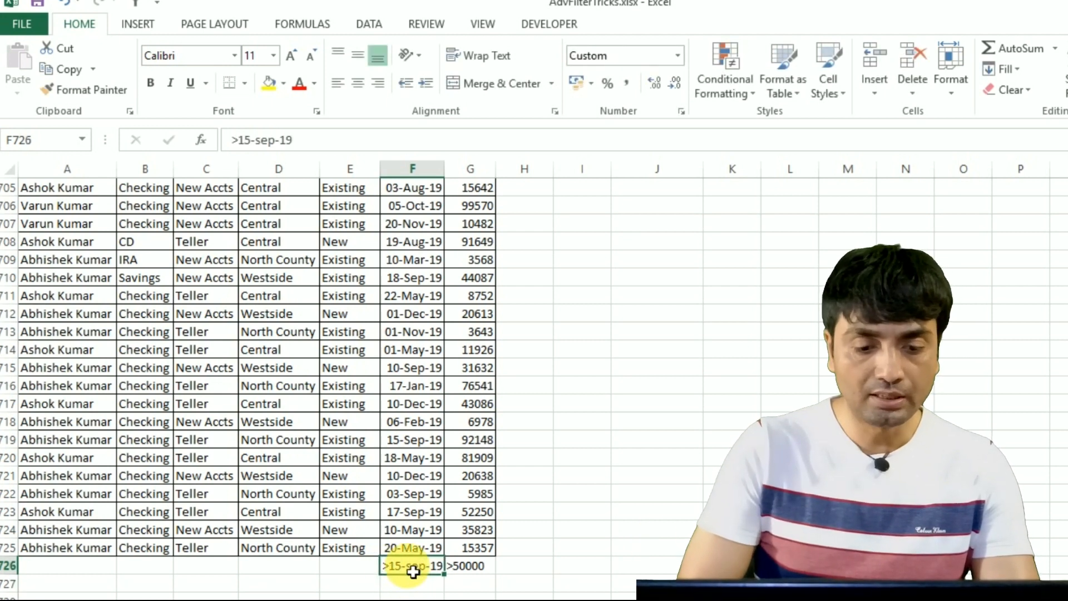
key(alt+4)
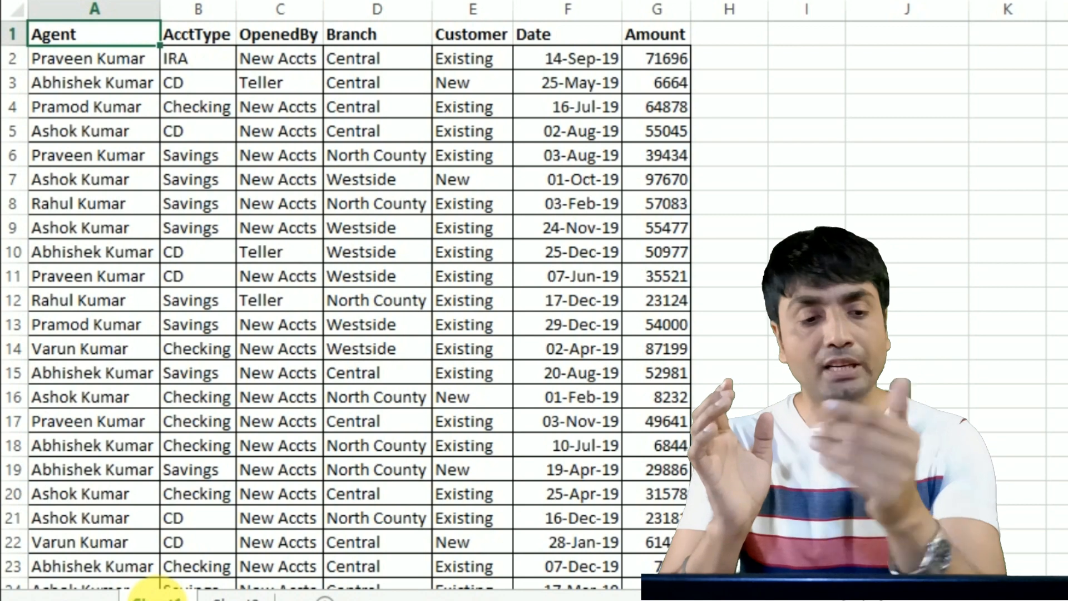
- Copy the Customer header to I1 and enter the criterion New beneath it in I2
click(830, 58)
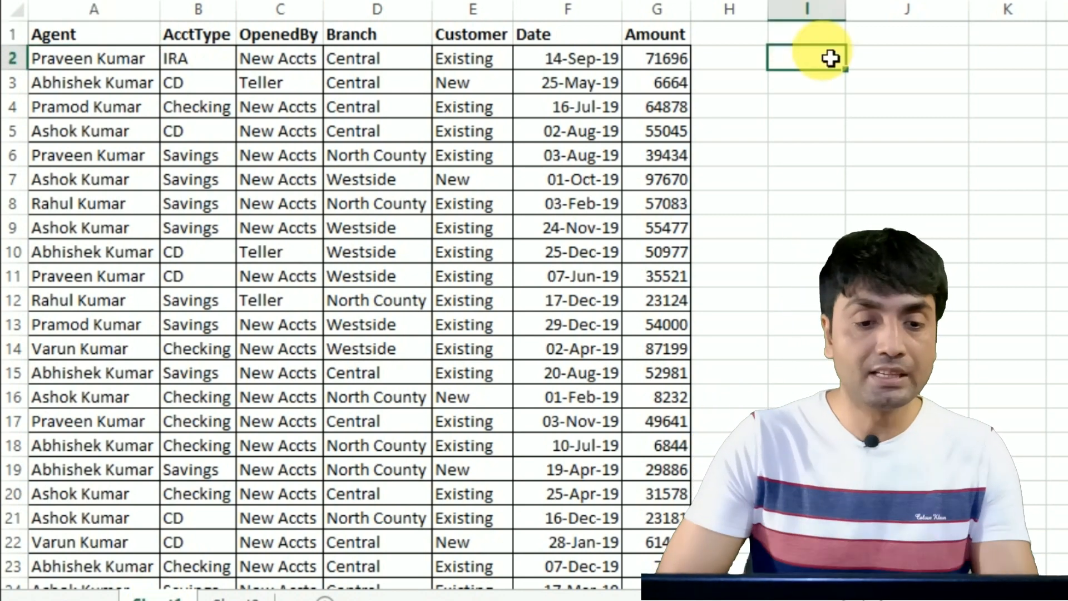
click(467, 46)
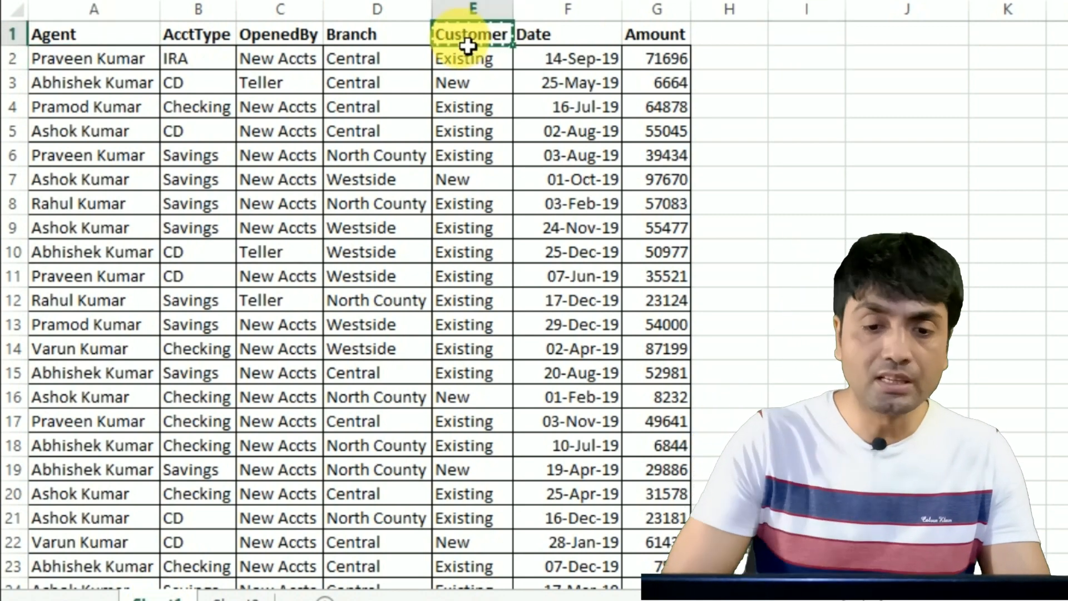
click(812, 51)
text(Customer)
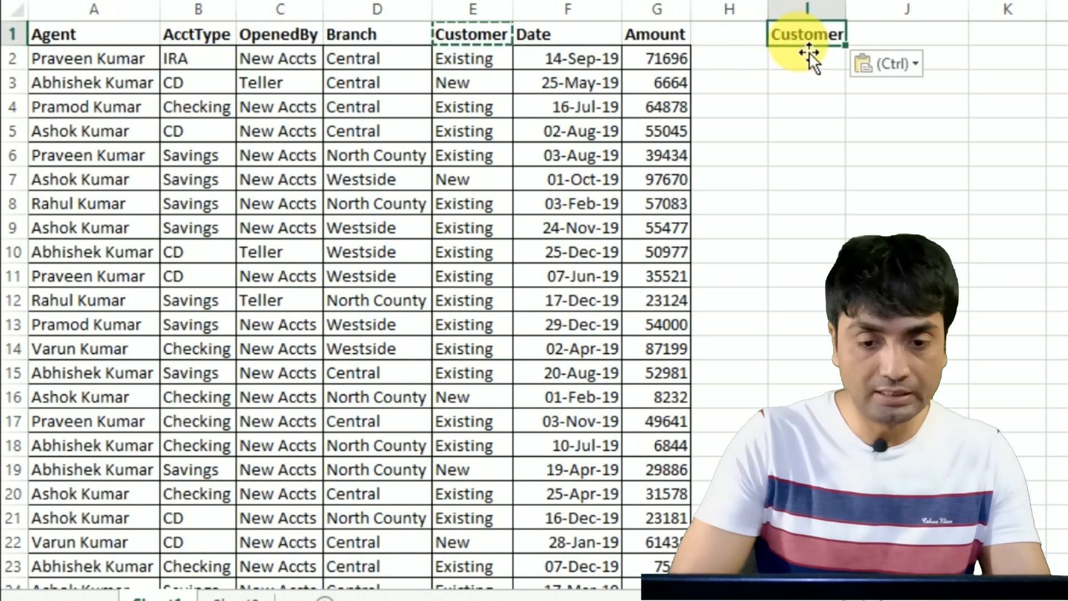
click(813, 66)
text(New)
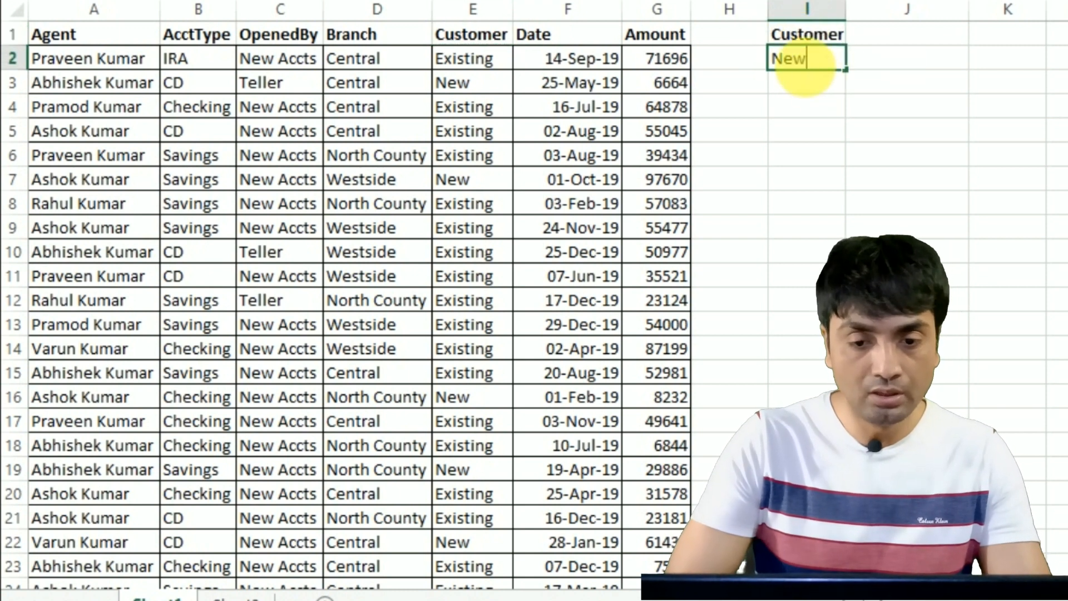
key(Tab)
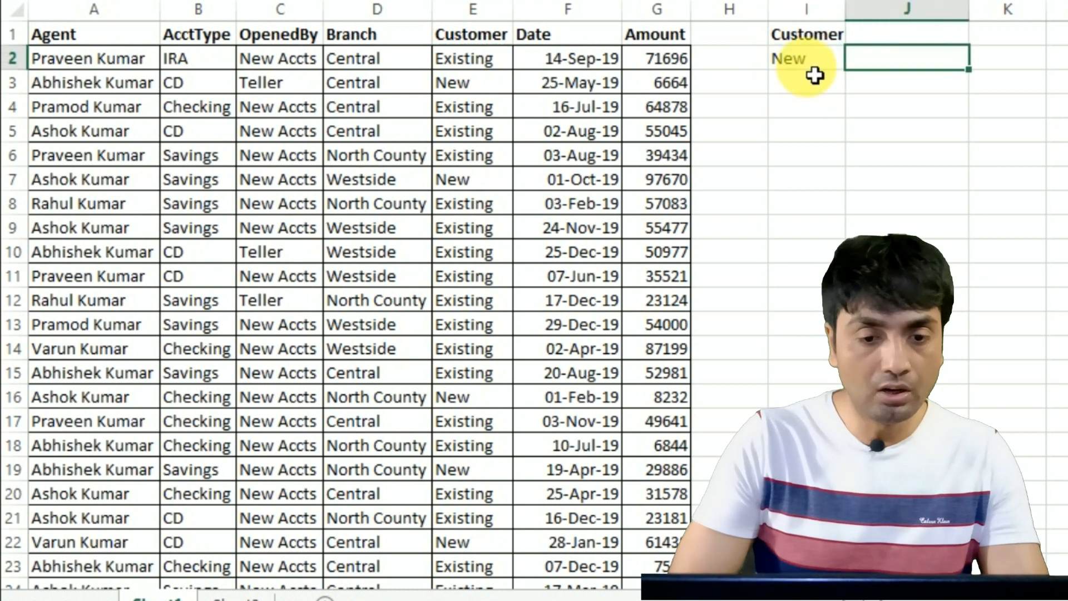
- Add the criteria header Amount in J1 and enter the criterion >50000 in J2
click(871, 40)
text(Amoun)
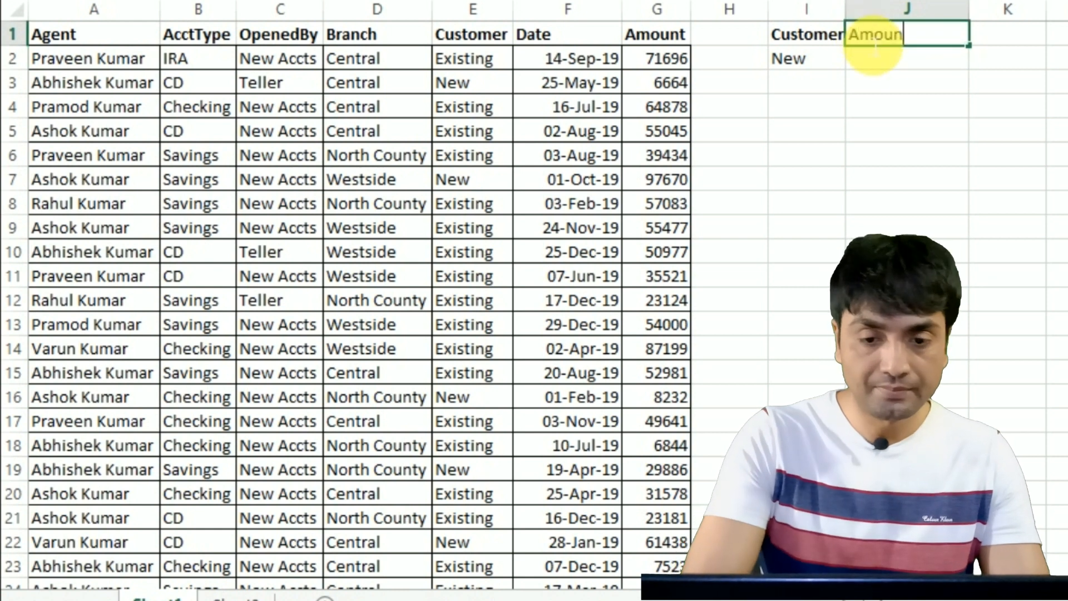
text(t)
key(Return)
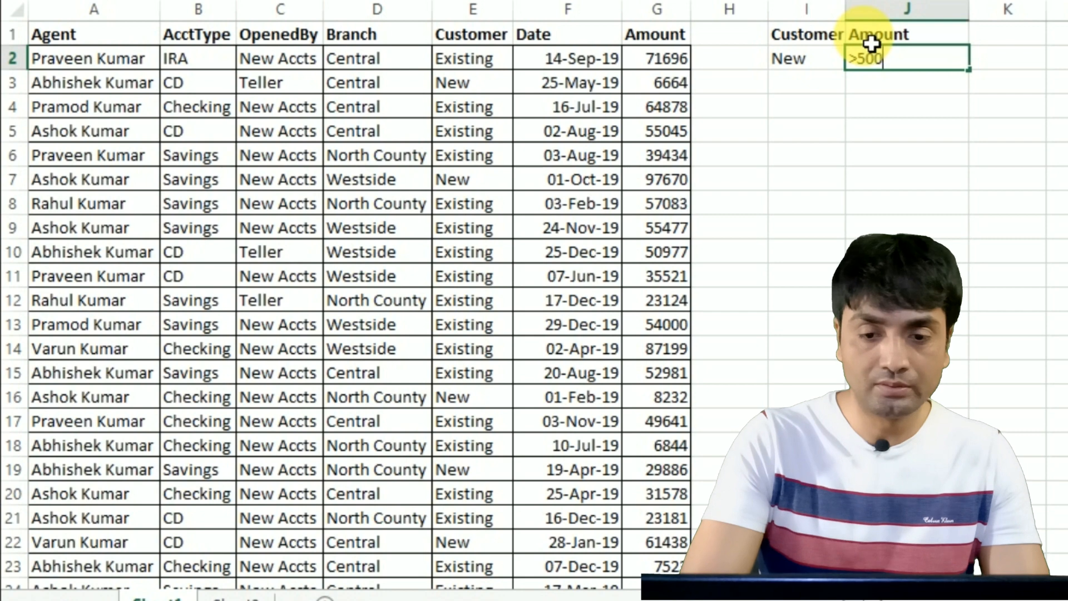
key(Return)
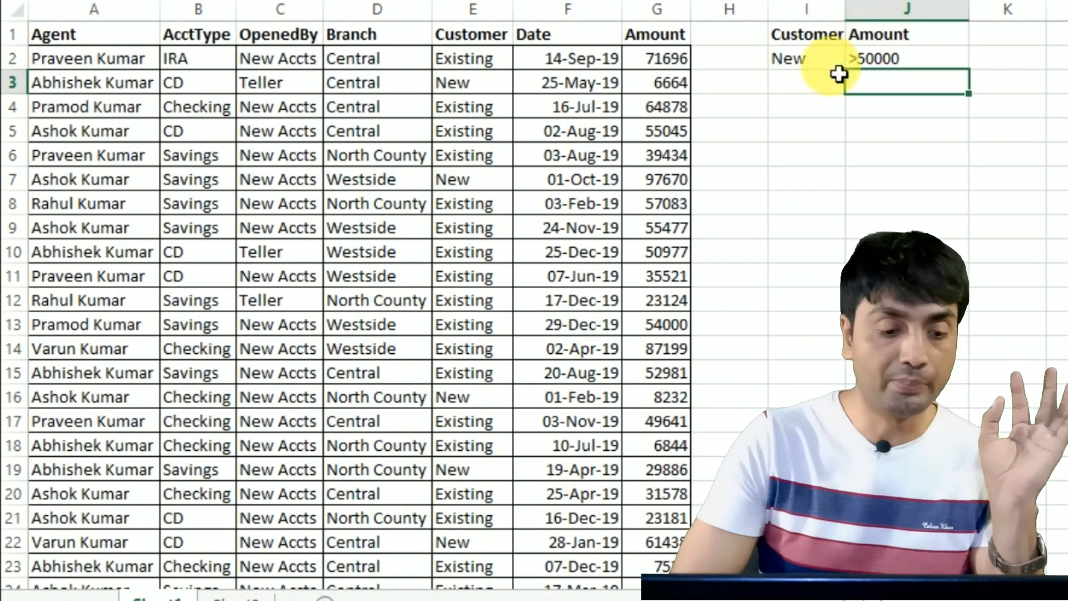
- Switch to Sheet2 and select cell A1
click(254, 595)
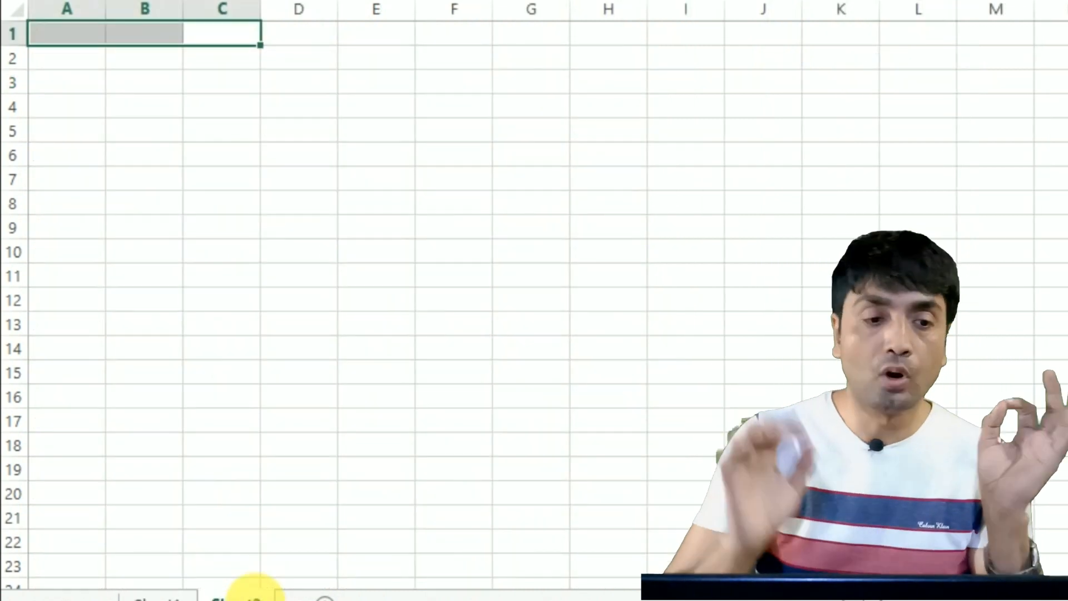
key(Up)
key(Left)
key(Left)
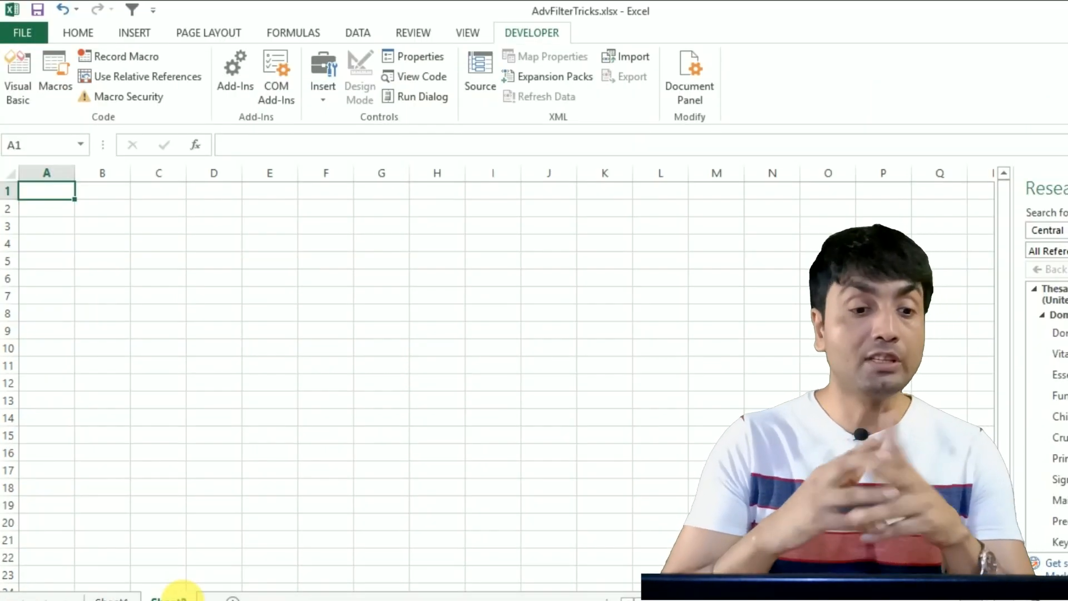
- Open Advanced Filter from the data on Sheet1 and choose to copy the results to another location
click(100, 596)
click(241, 400)
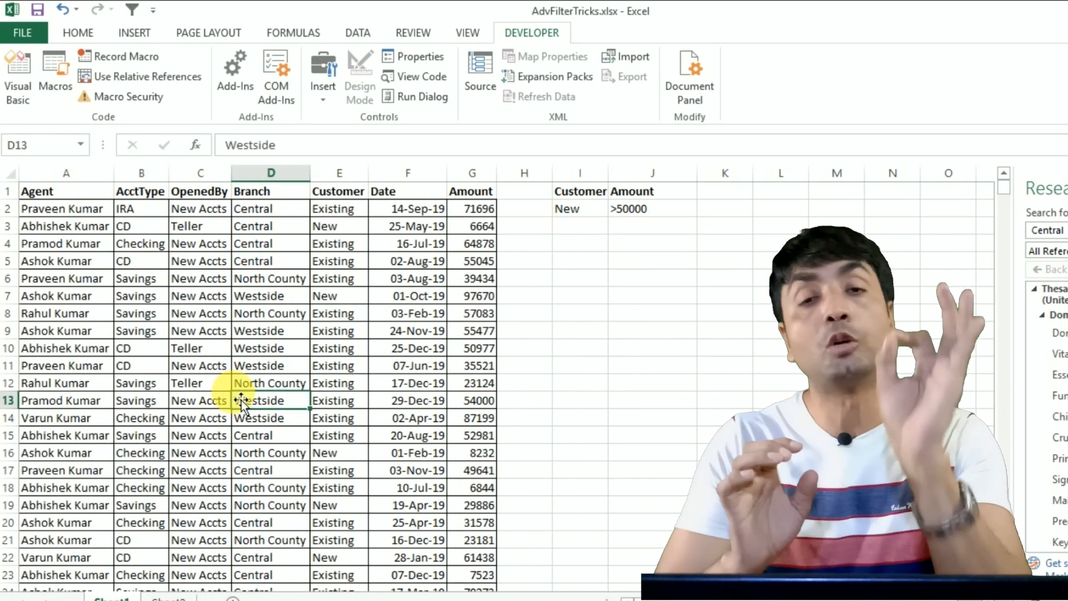
key(alt)
key(a)
key(q)
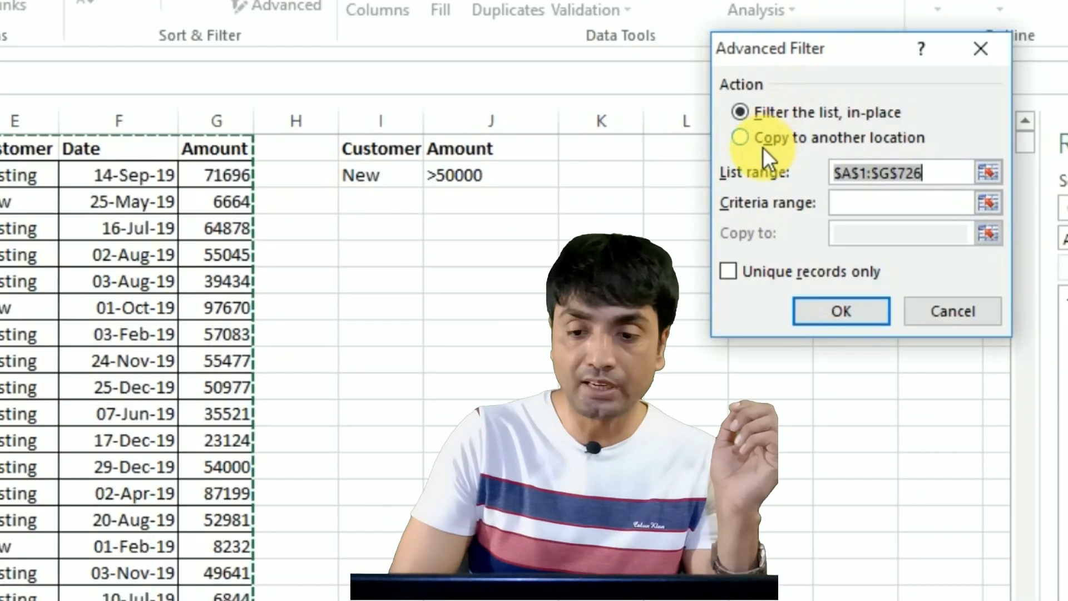
click(765, 151)
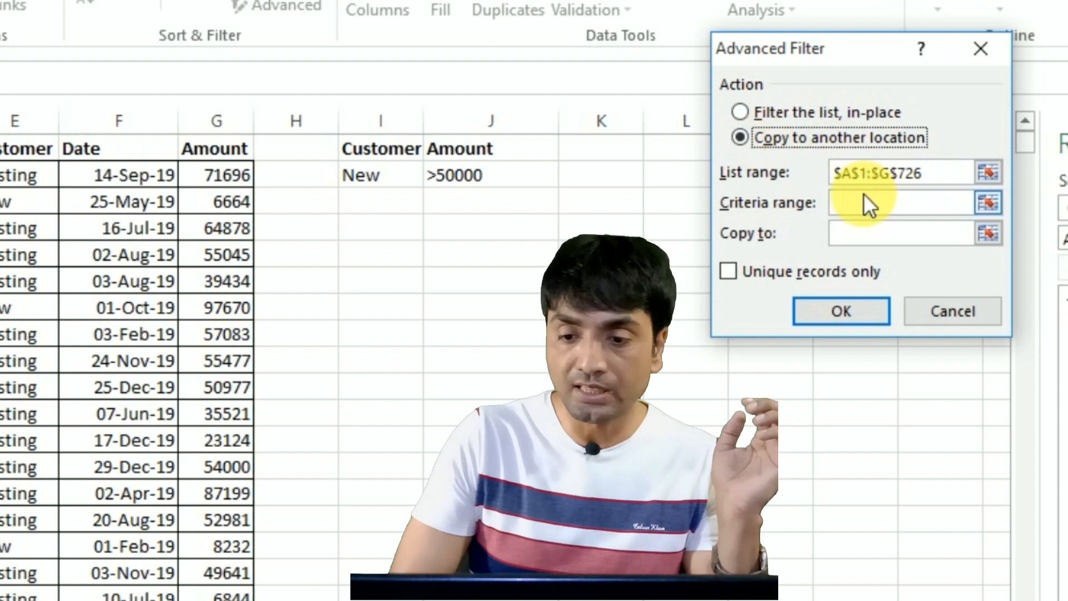
click(939, 176)
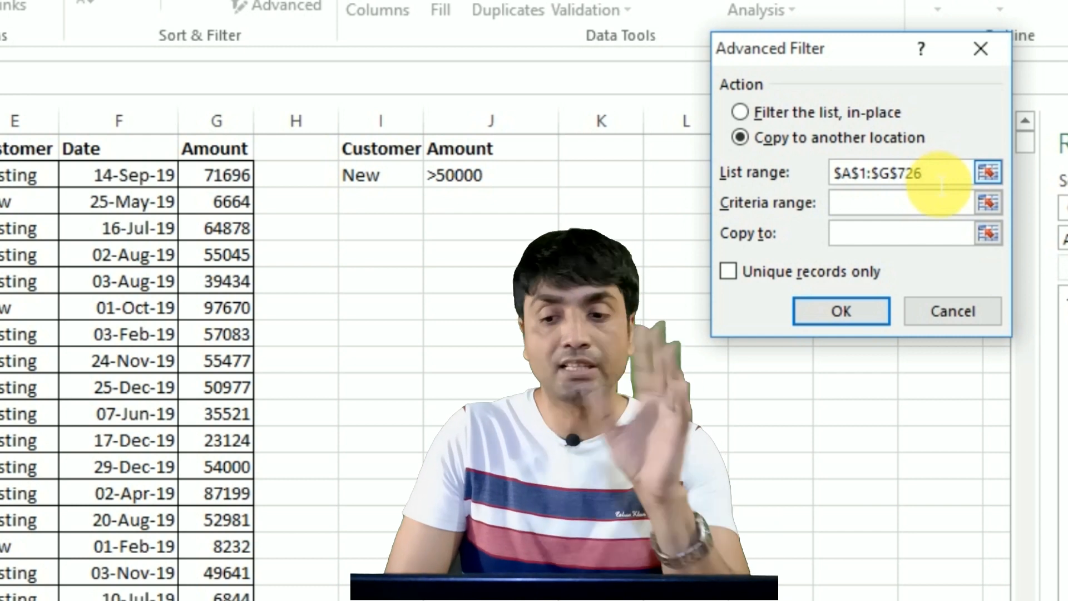
- Set the criteria range to Sheet1!$I$1:$J$2 and try to copy the filtered records to Sheet2
click(864, 202)
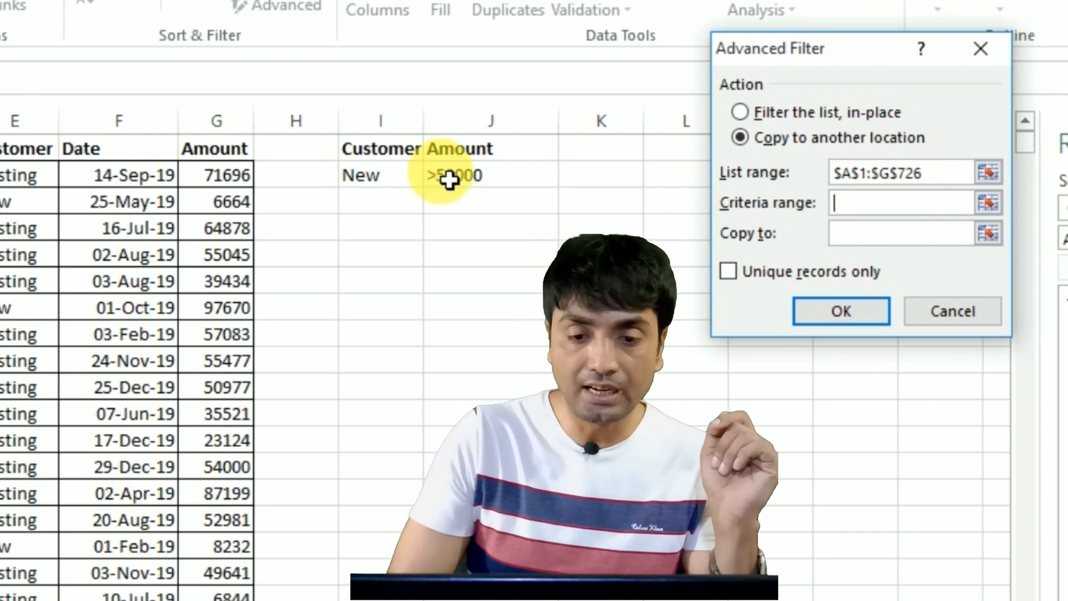
drag(374, 159, 451, 189)
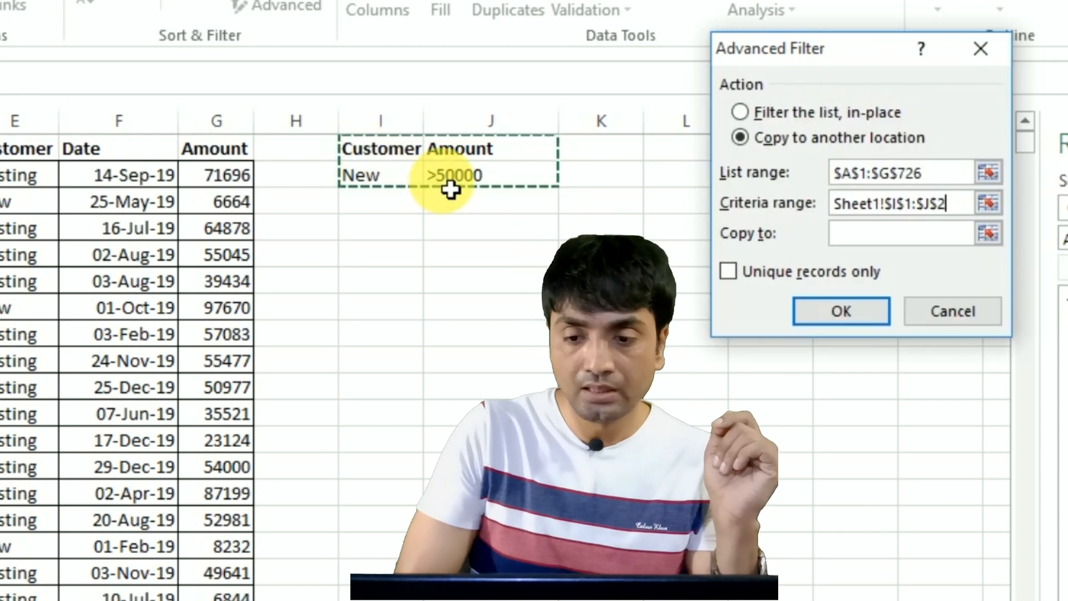
click(836, 233)
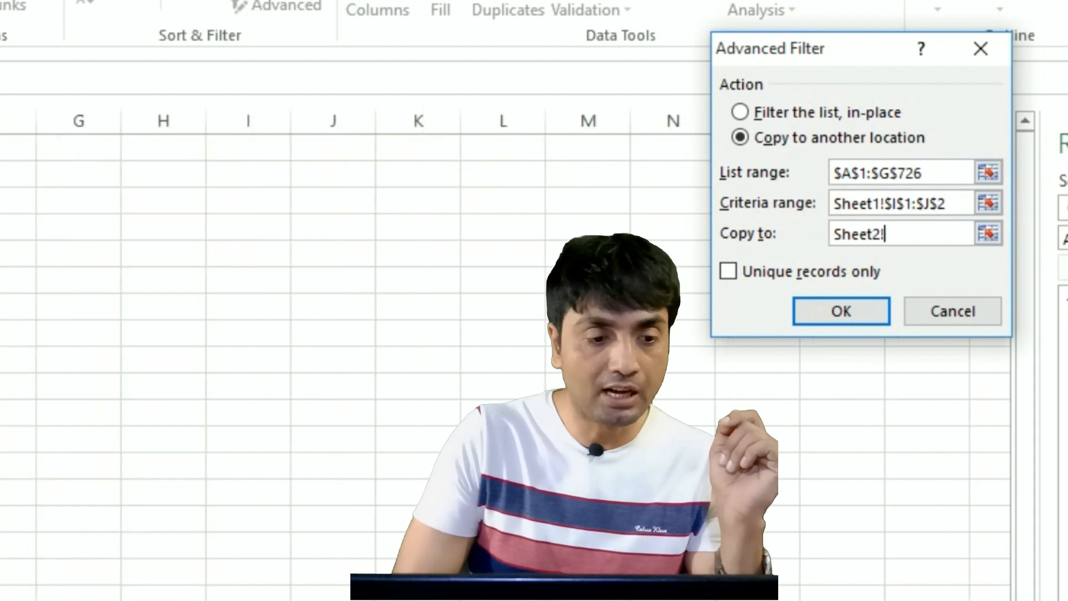
click(854, 307)
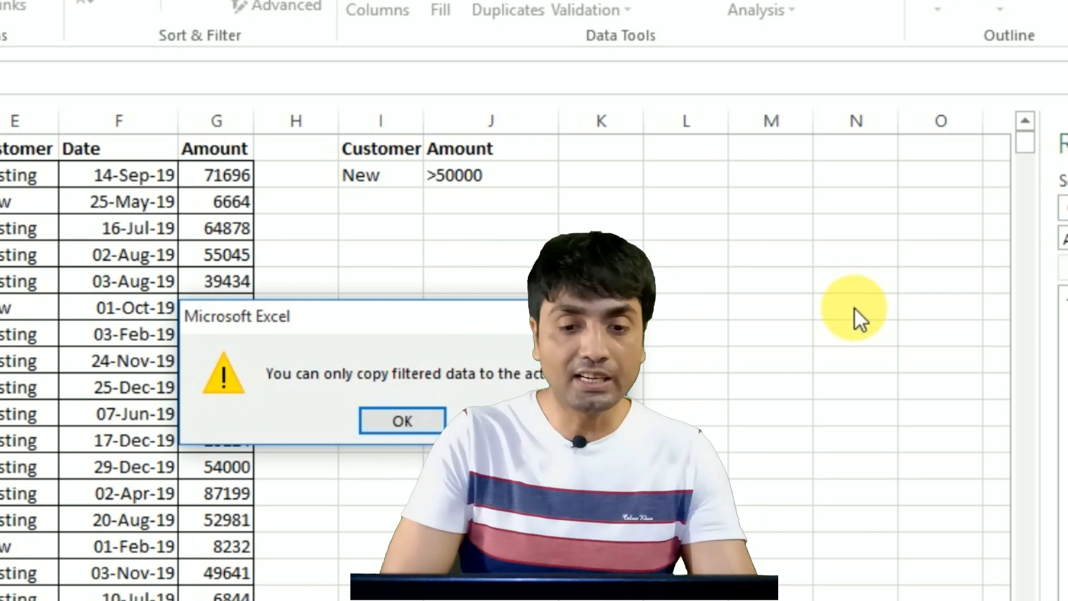
- Dismiss the warning, open Advanced Filter from Sheet2 and choose to copy the results to another location
key(Return)
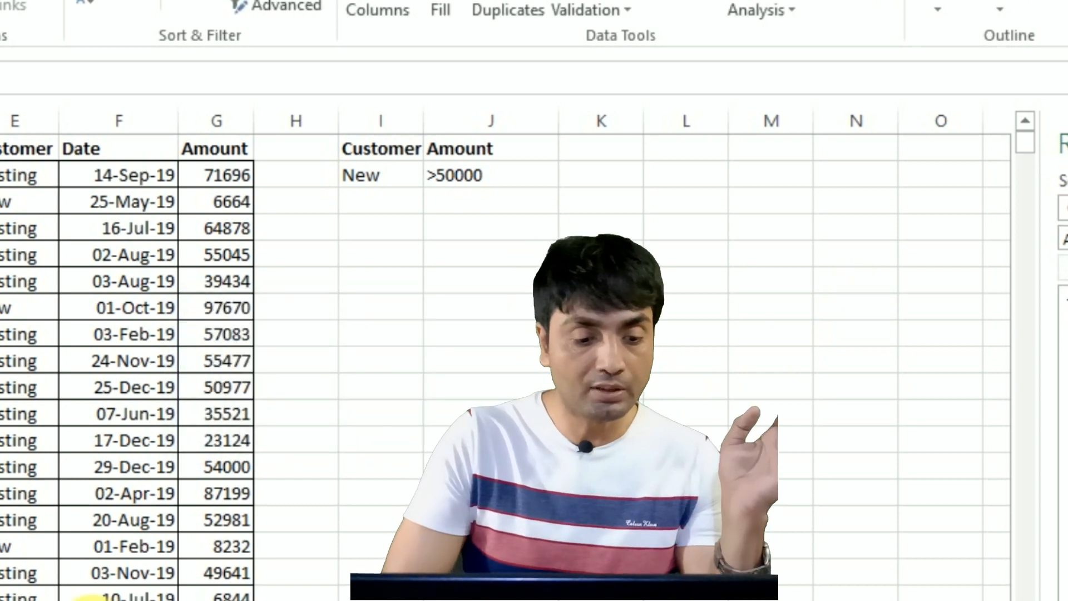
key(ctrl+Page_Down)
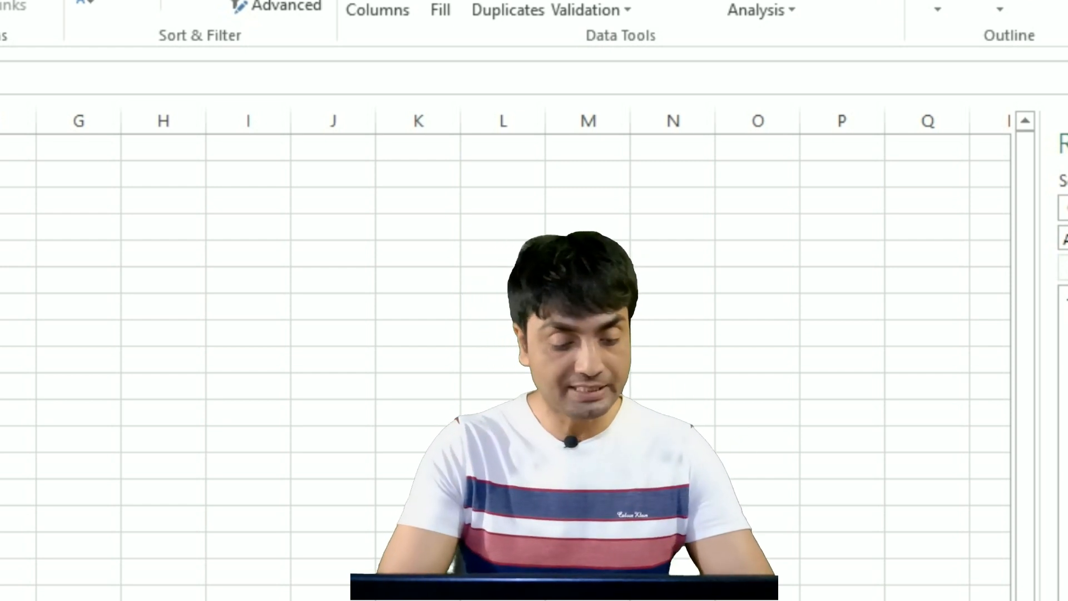
key(alt+a)
key(q)
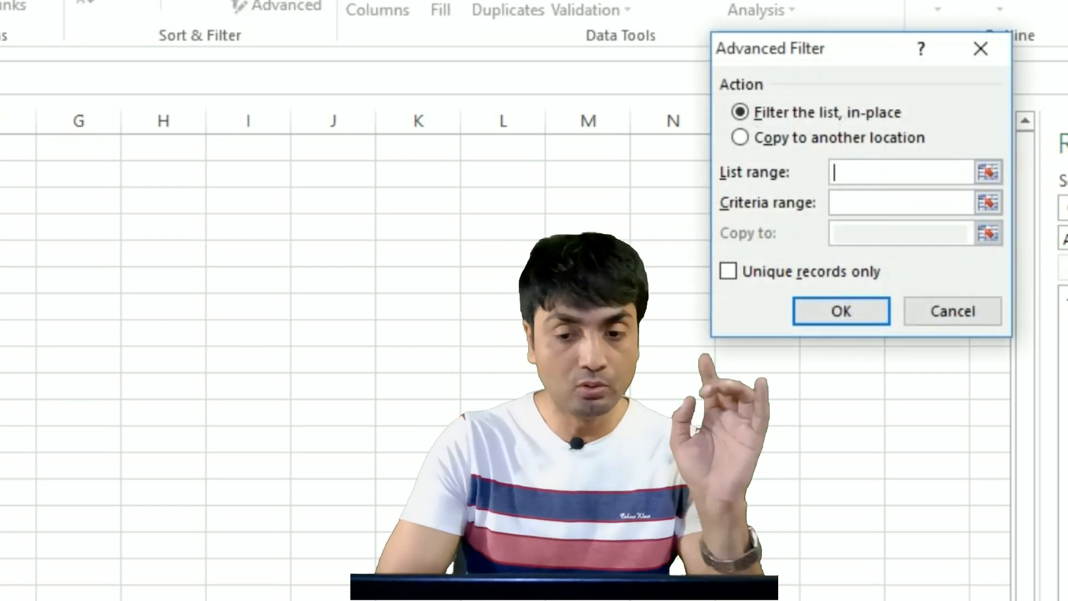
click(873, 143)
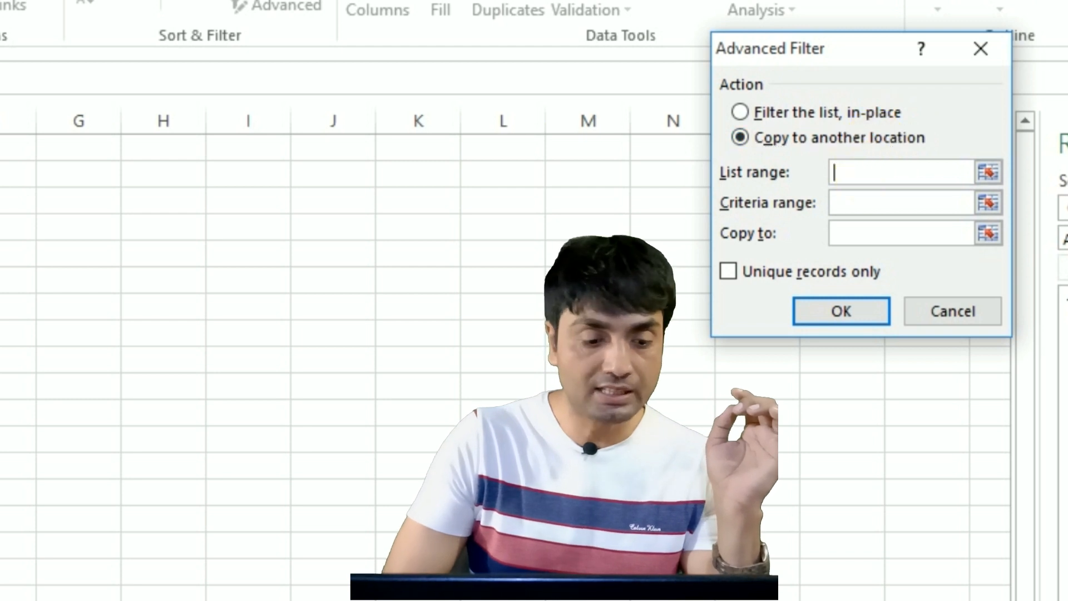
- Set the Advanced Filter list range to Sheet1!$A$1:$G$725
key(ctrl+Page_Up)
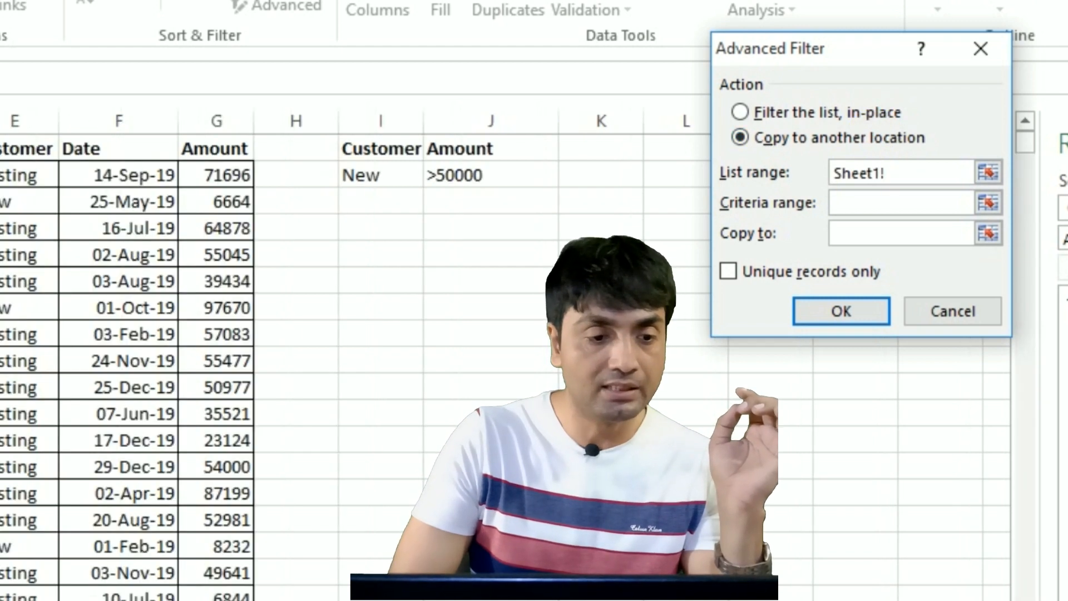
key(ctrl+shift+Right)
key(ctrl+shift+Down)
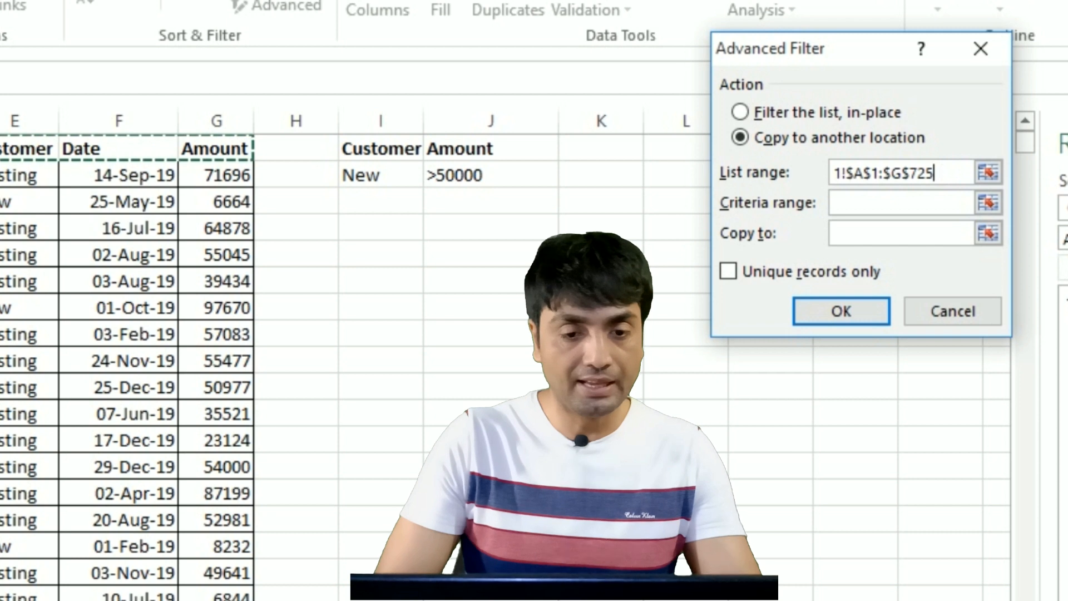
- Set the criteria range to the Customer and Amount criteria in Sheet1!$I$1:$J$2
click(859, 206)
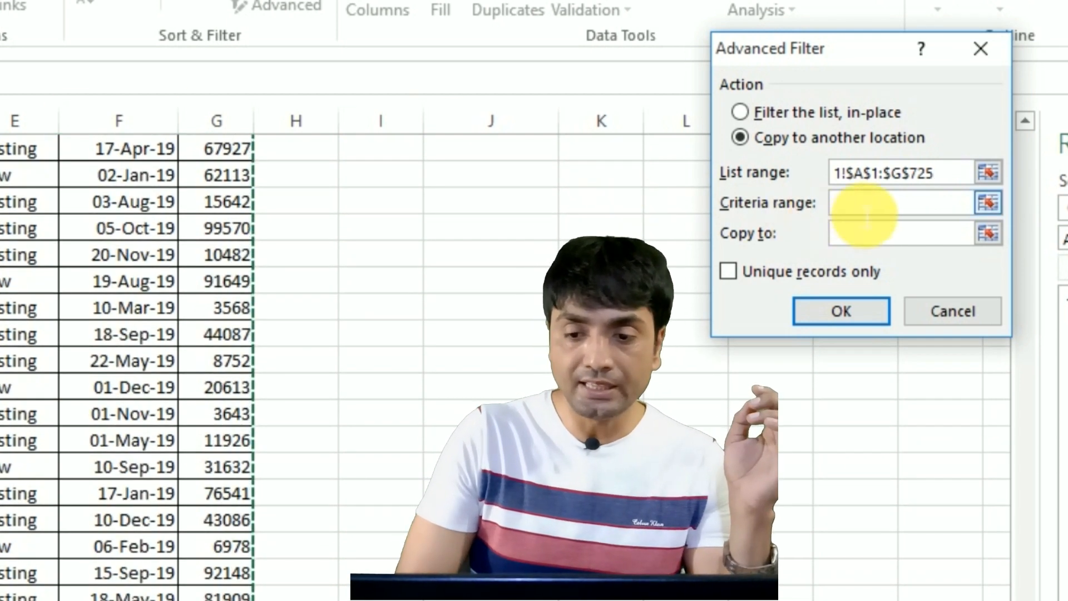
key(ctrl+Page_Down)
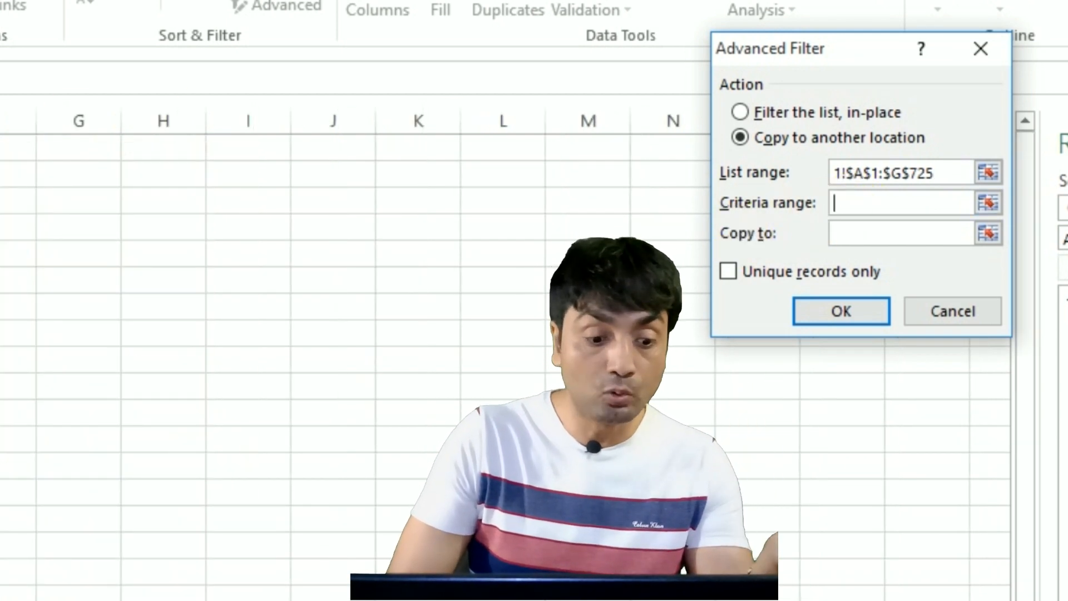
key(ctrl+Page_Up)
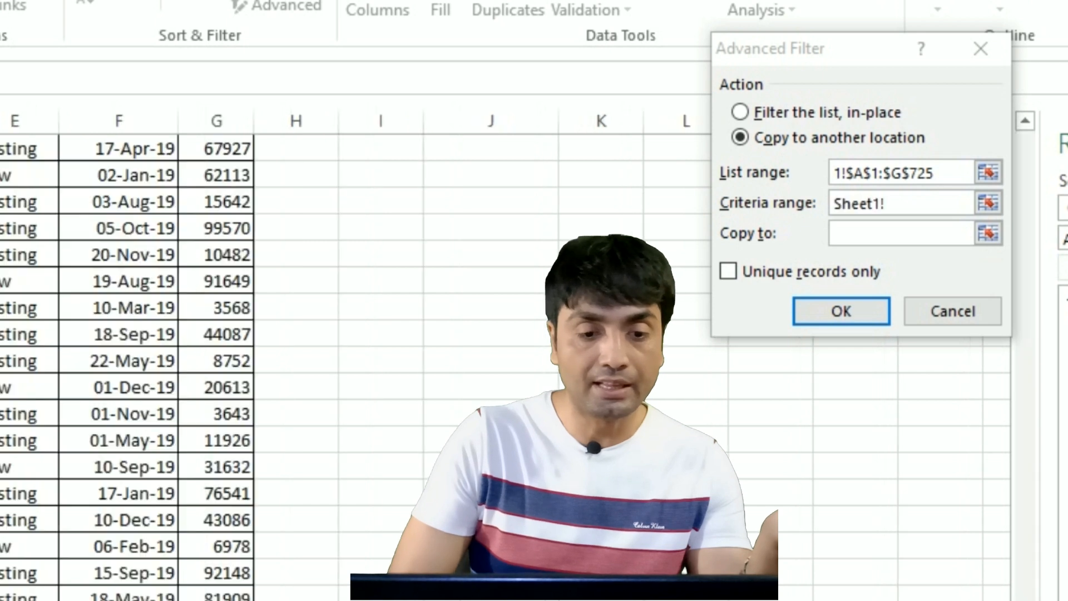
click(334, 173)
key(Page_Up)
key(Page_Up)
key(Page_Up)
key(Page_Up)
key(Page_Up)
key(Page_Up)
key(Page_Up)
key(Page_Up)
key(Page_Up)
key(Page_Up)
key(Page_Up)
key(Page_Up)
key(Page_Up)
key(Page_Up)
key(Page_Up)
key(Page_Up)
key(Page_Up)
key(Page_Up)
key(Page_Up)
key(Page_Up)
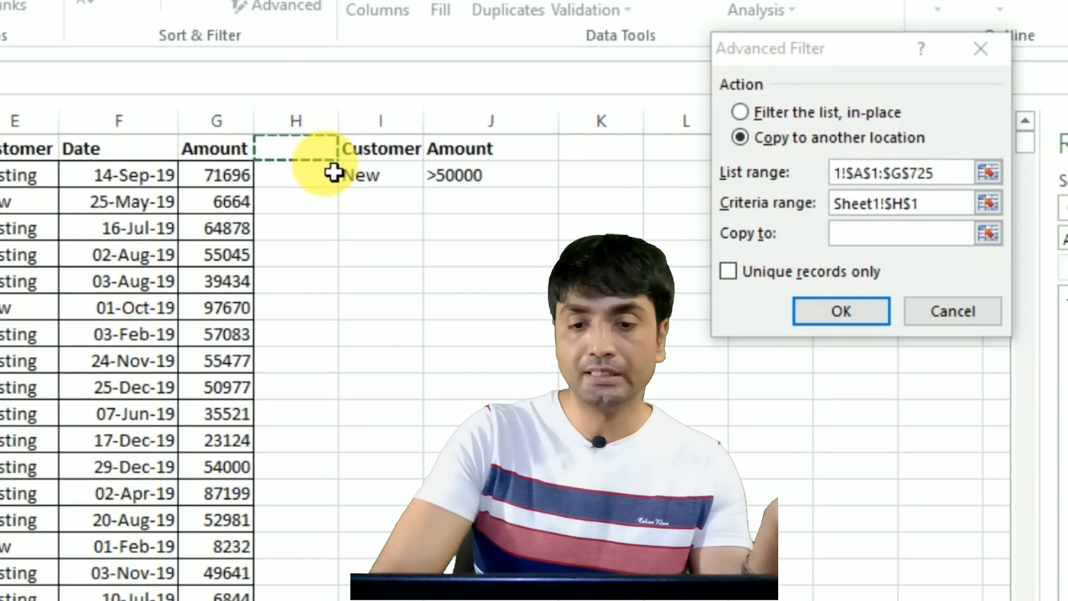
key(Right)
key(shift+Down)
key(shift+Right)
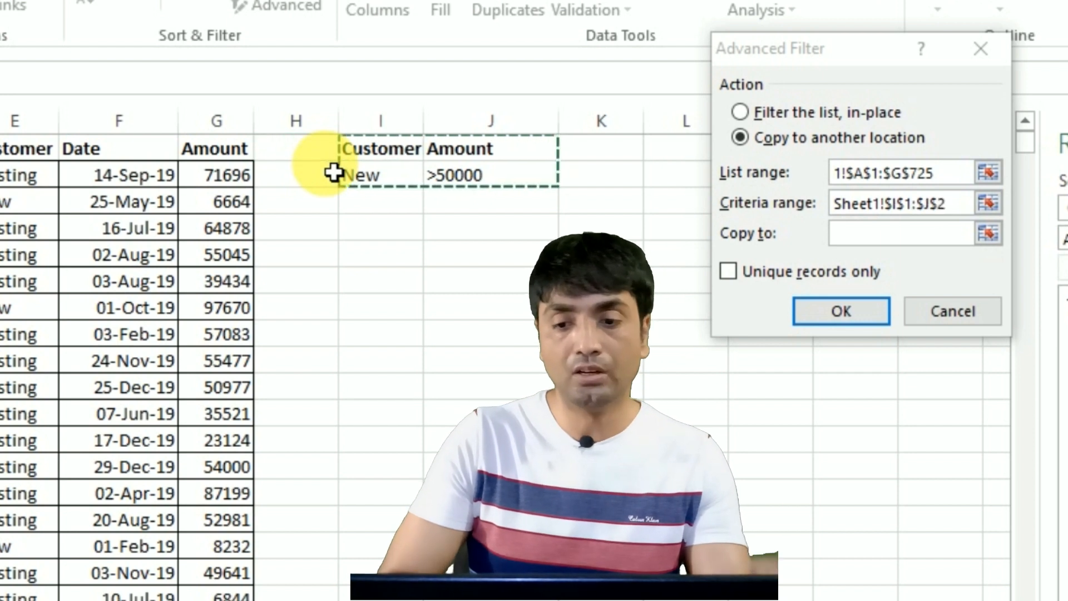
- Copy the filtered records to Sheet2!$A$1 and widen Date column F to fit its dates
click(882, 237)
key(ctrl+Page_Down)
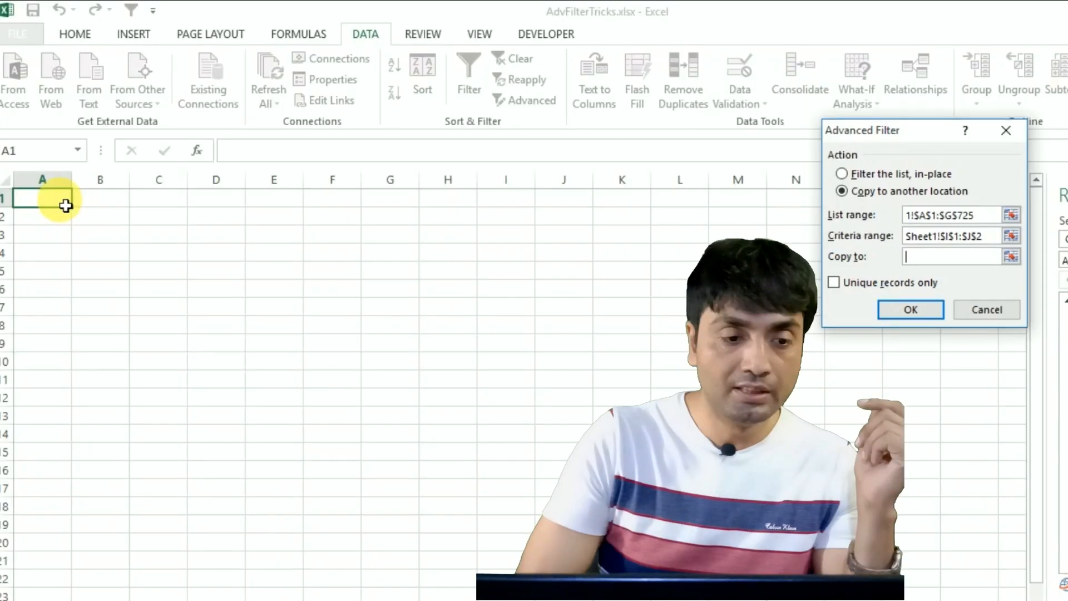
click(64, 201)
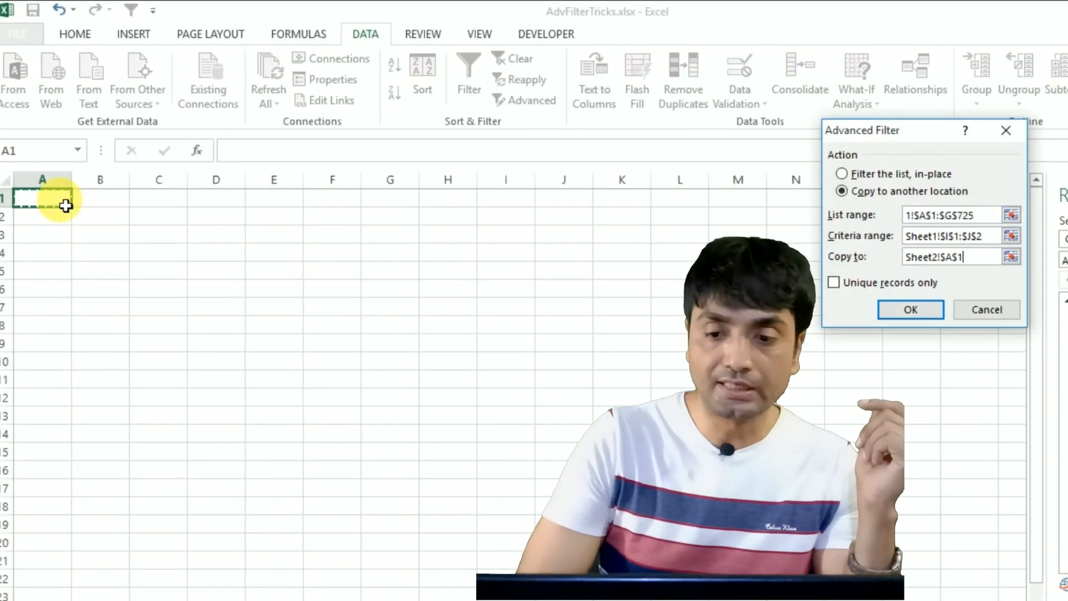
click(889, 308)
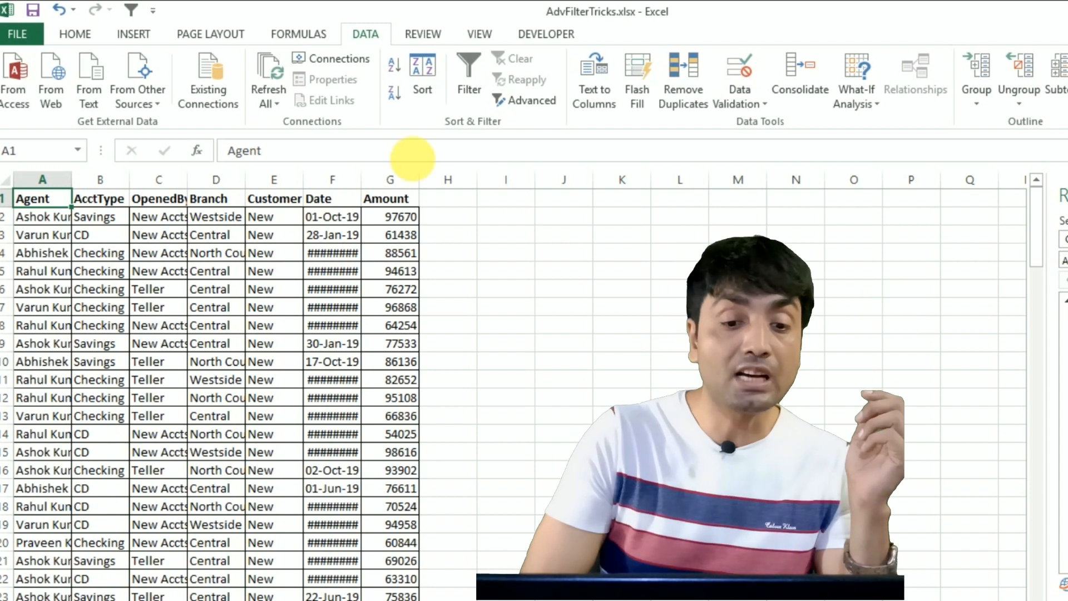
double_click(362, 181)
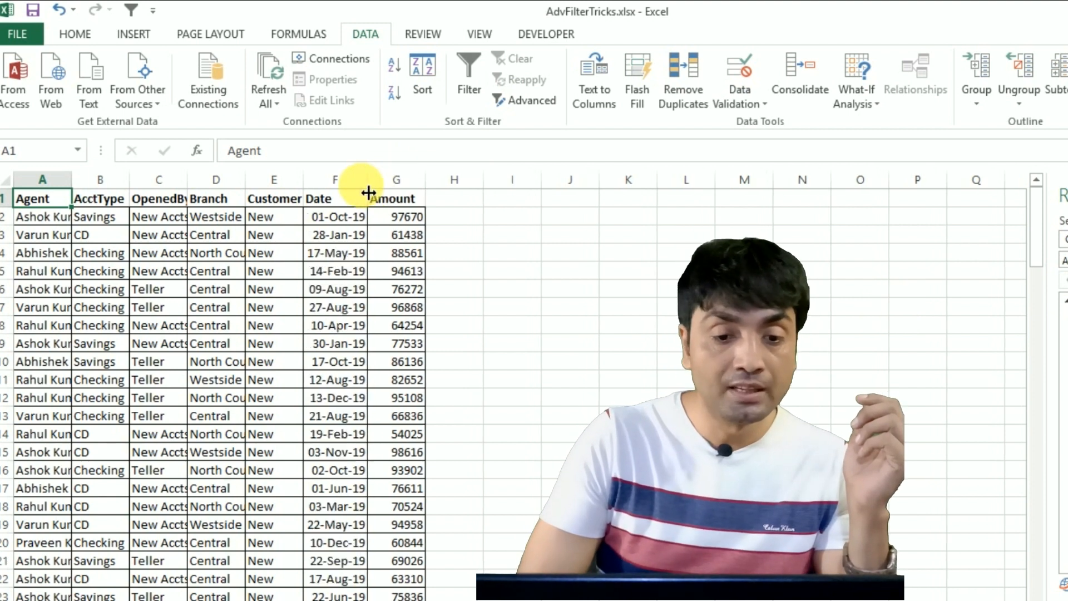
click(409, 254)
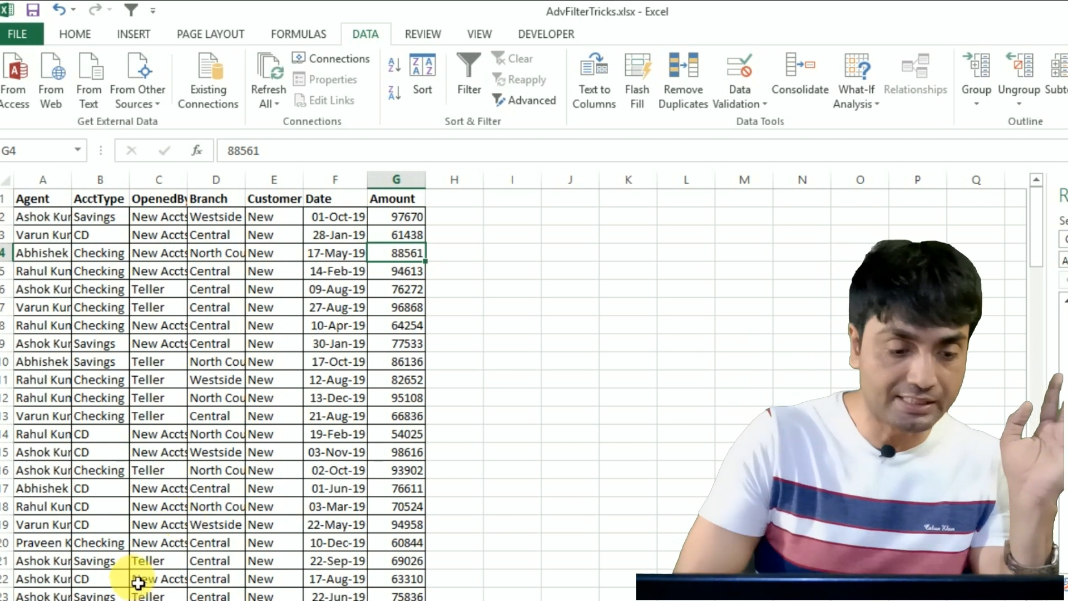
click(119, 600)
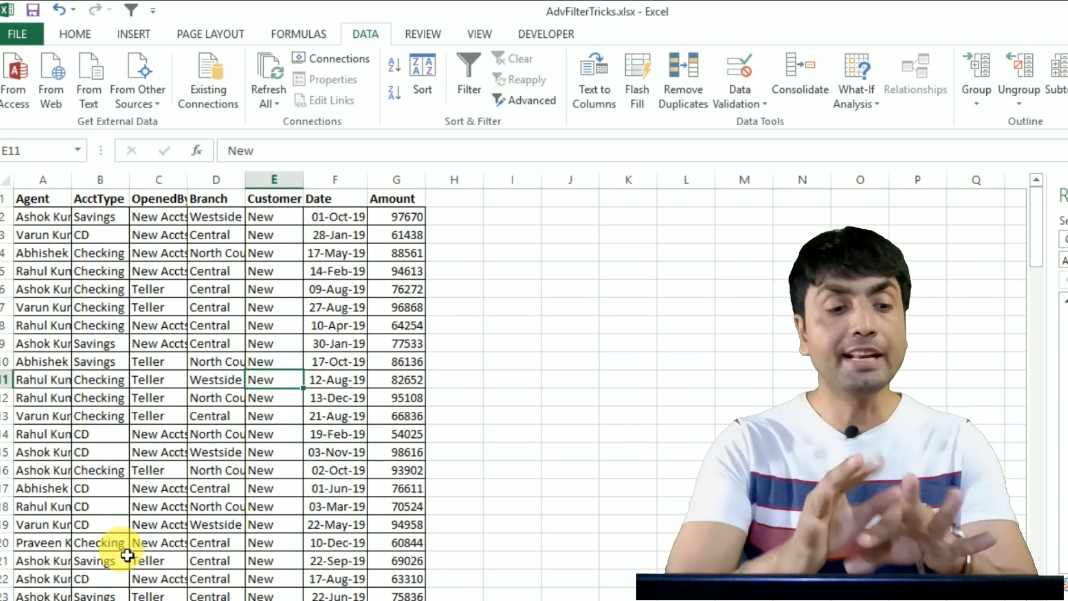
- Enter the output headers Agent, Date and Amount in J1:L1 of Sheet2
click(566, 209)
text(Agent)
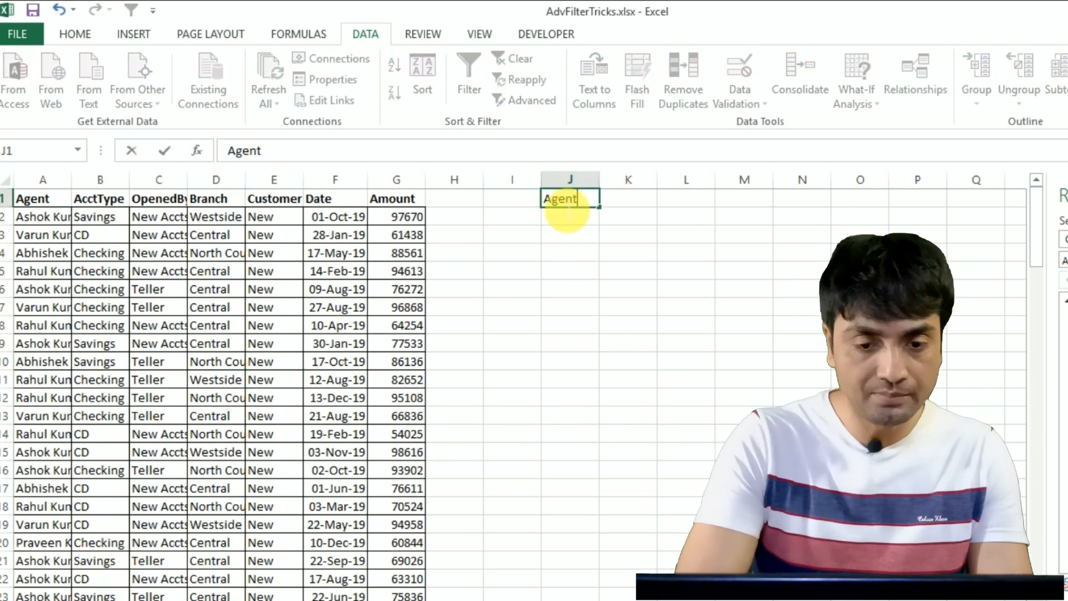
key(Tab)
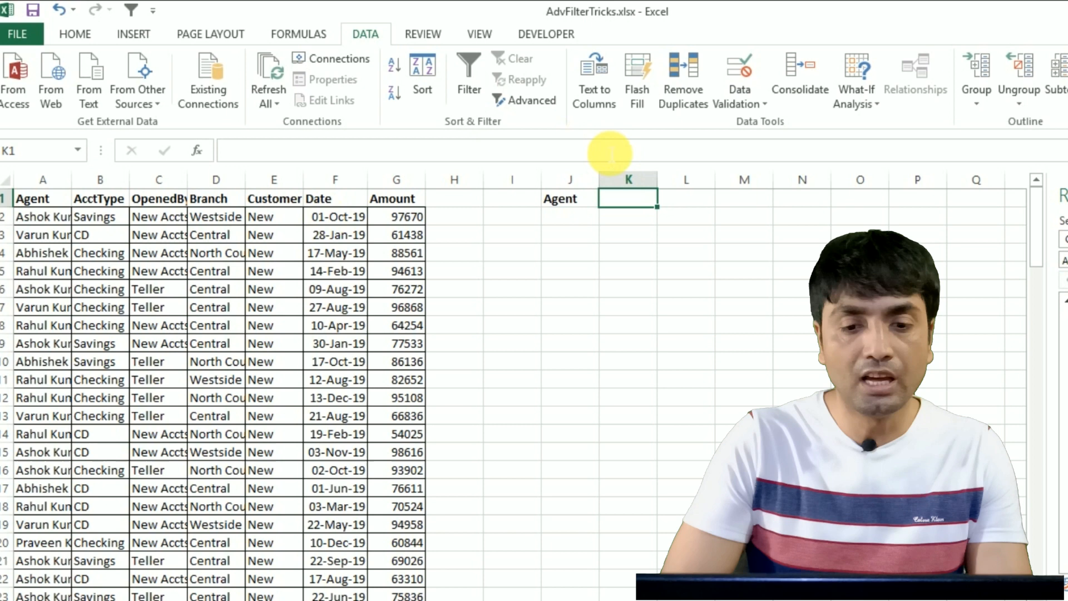
text(Date)
key(Tab)
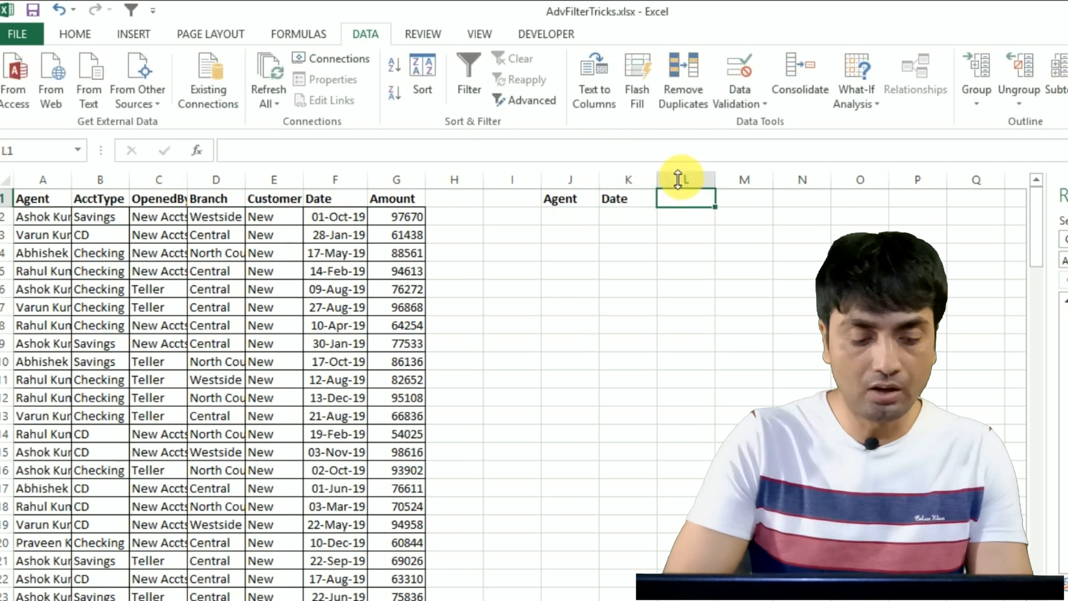
text(Amount)
key(Return)
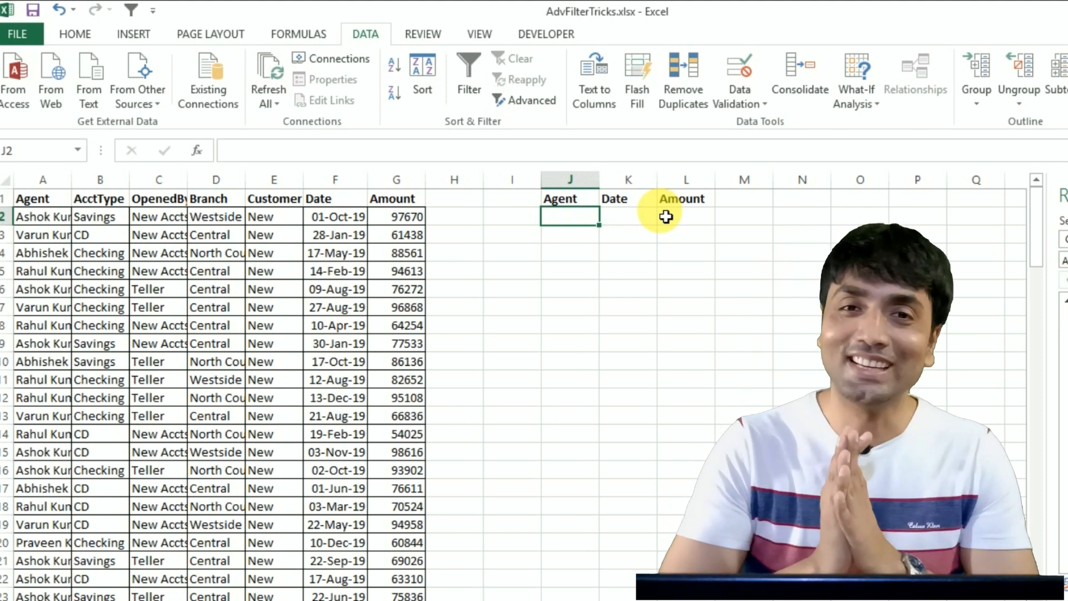
- Open Advanced Filter from blank cell J3 on Sheet2 and choose to copy the results to another location
click(667, 202)
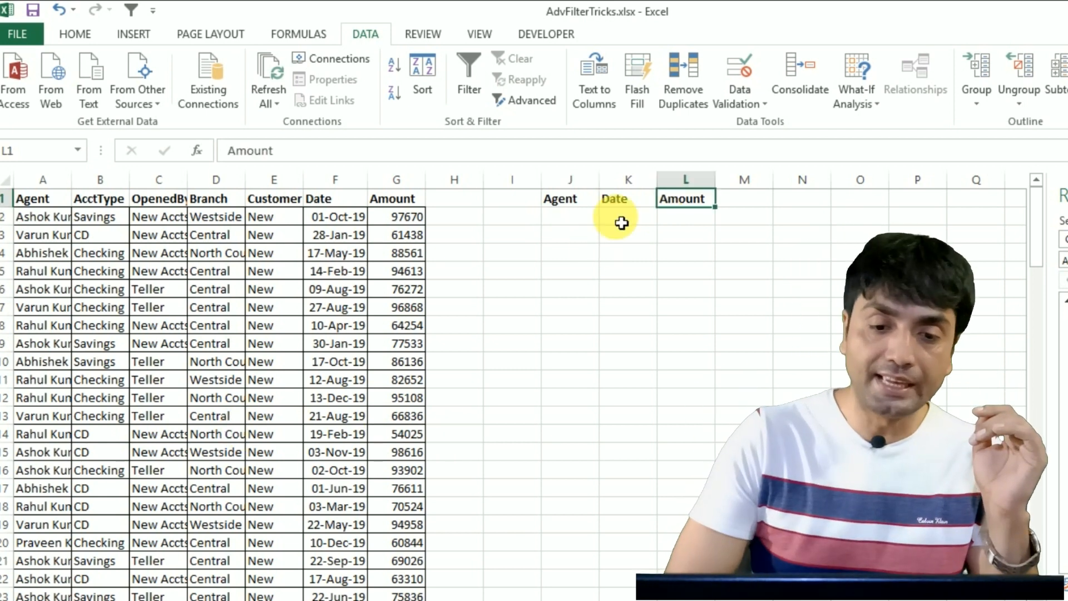
click(574, 245)
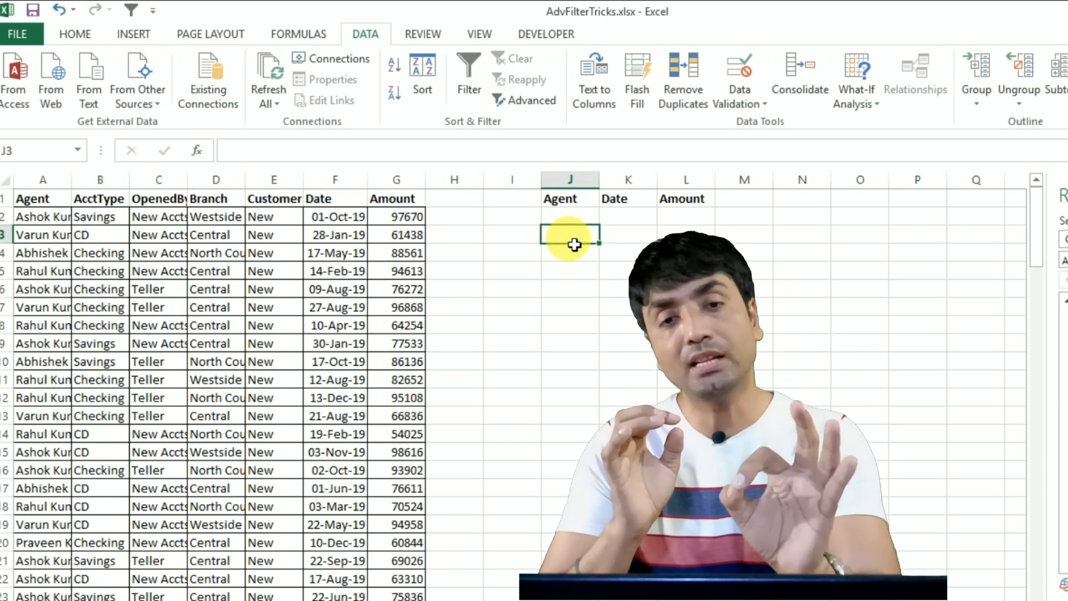
key(alt+a)
key(q)
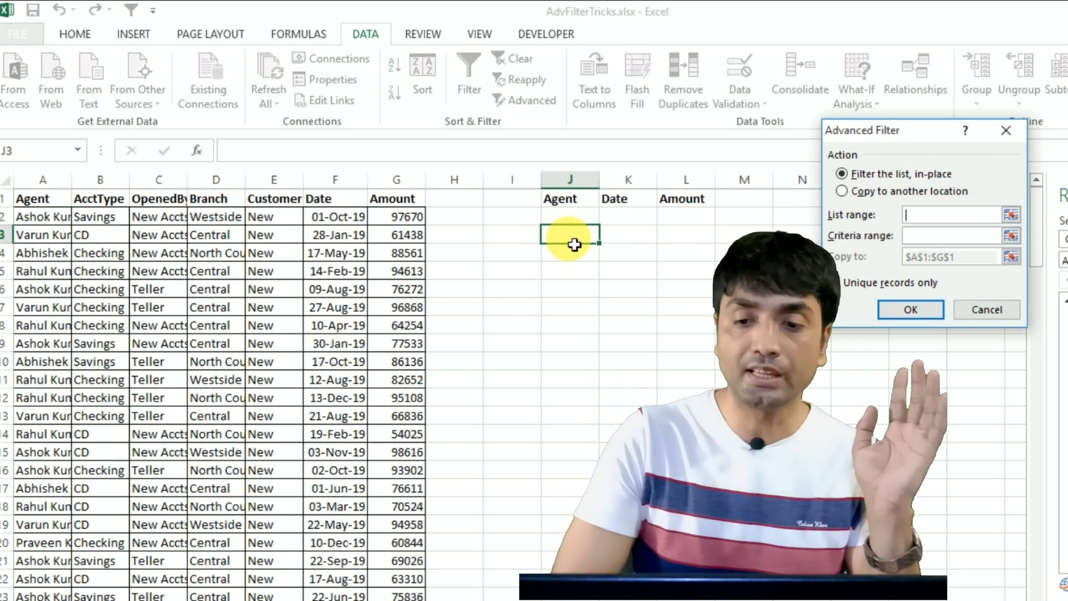
click(859, 194)
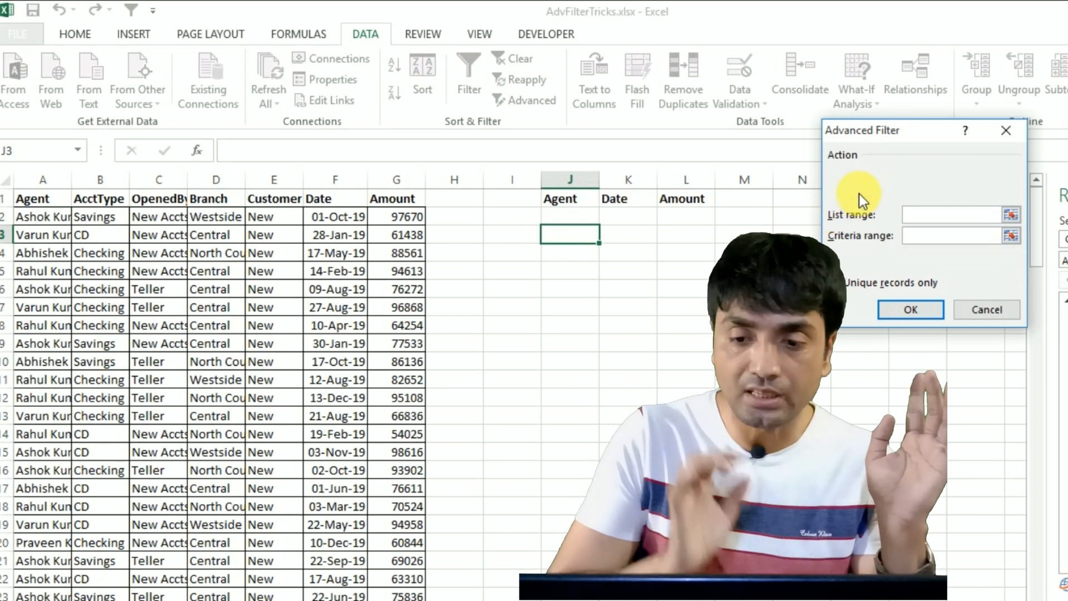
- Set the list range to the full data table on Sheet1, $A$1:$G$725
click(919, 217)
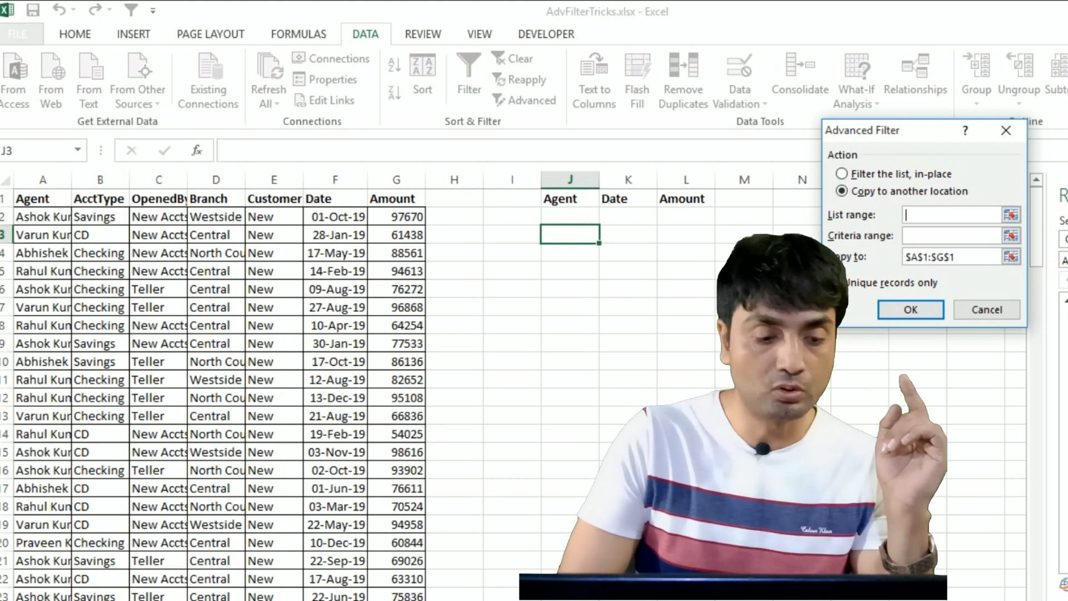
click(83, 598)
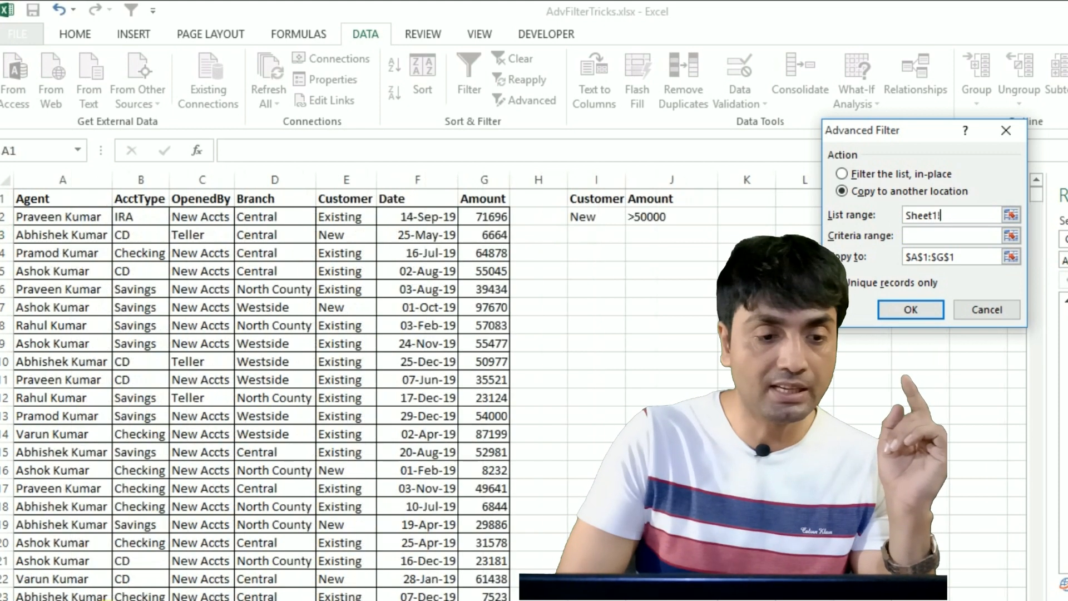
click(56, 205)
key(ctrl+shift+Right)
key(ctrl+shift+Down)
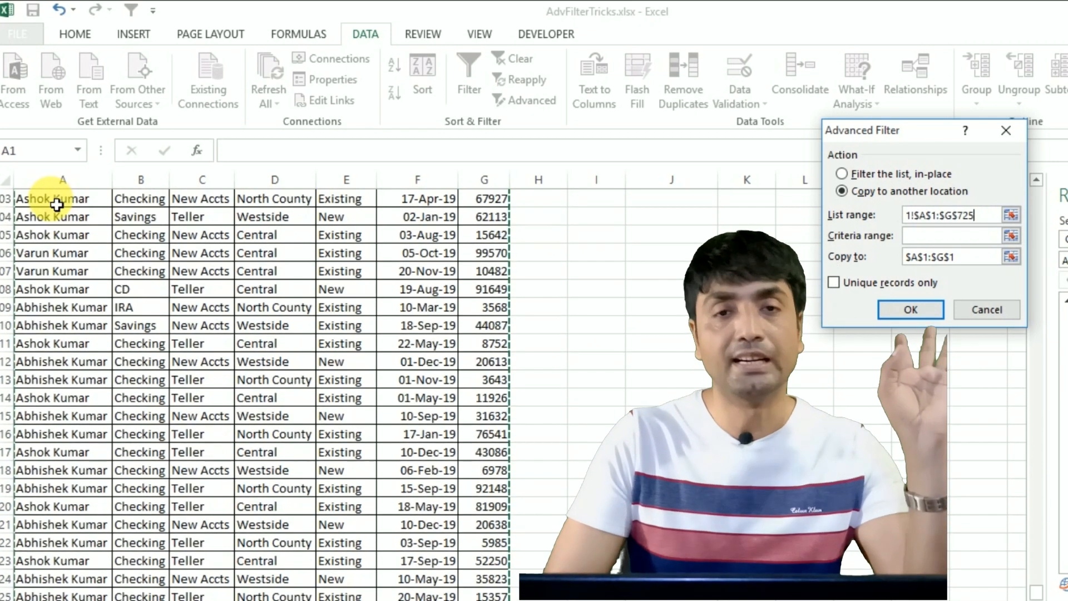
- Set the criteria range for the selected-column extraction to Sheet1!$I$1:$J$2
key(Tab)
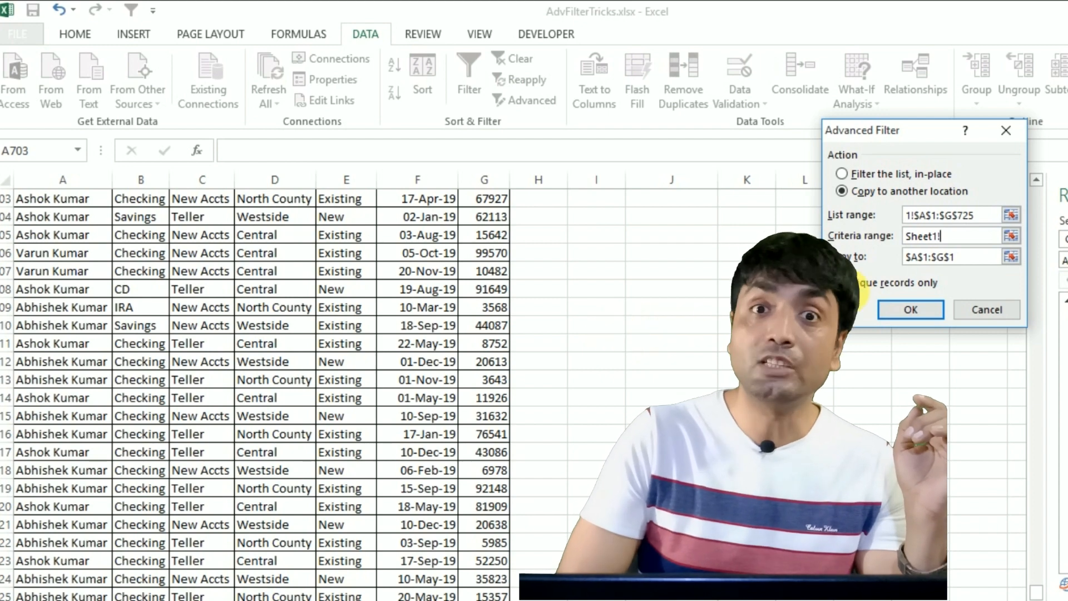
click(584, 255)
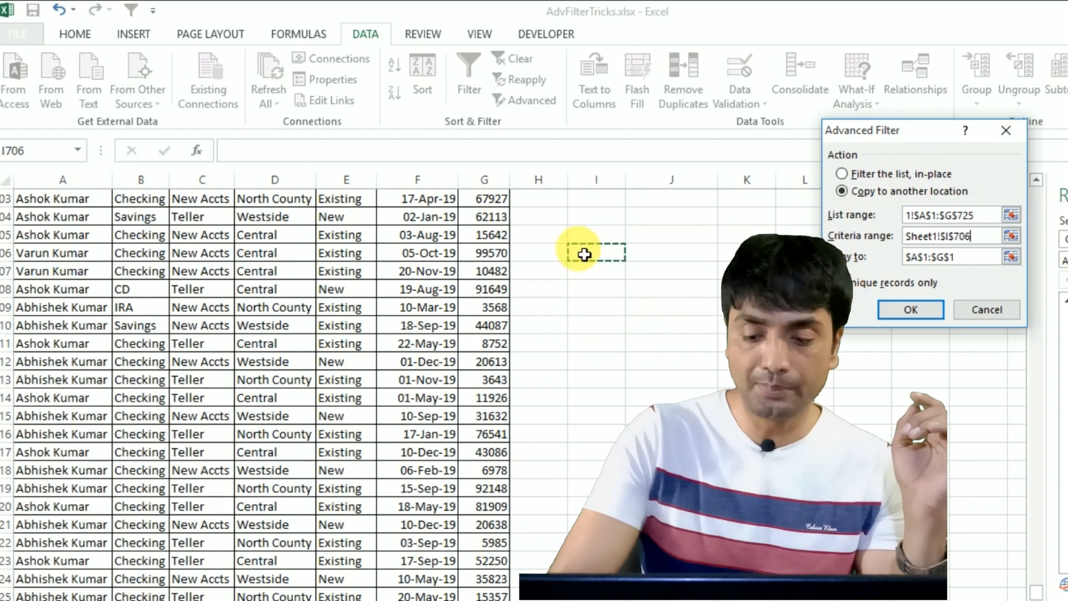
key(Up)
key(Up)
key(Up)
key(Up)
key(Up)
key(Up)
key(Up)
key(Up)
key(Up)
key(Up)
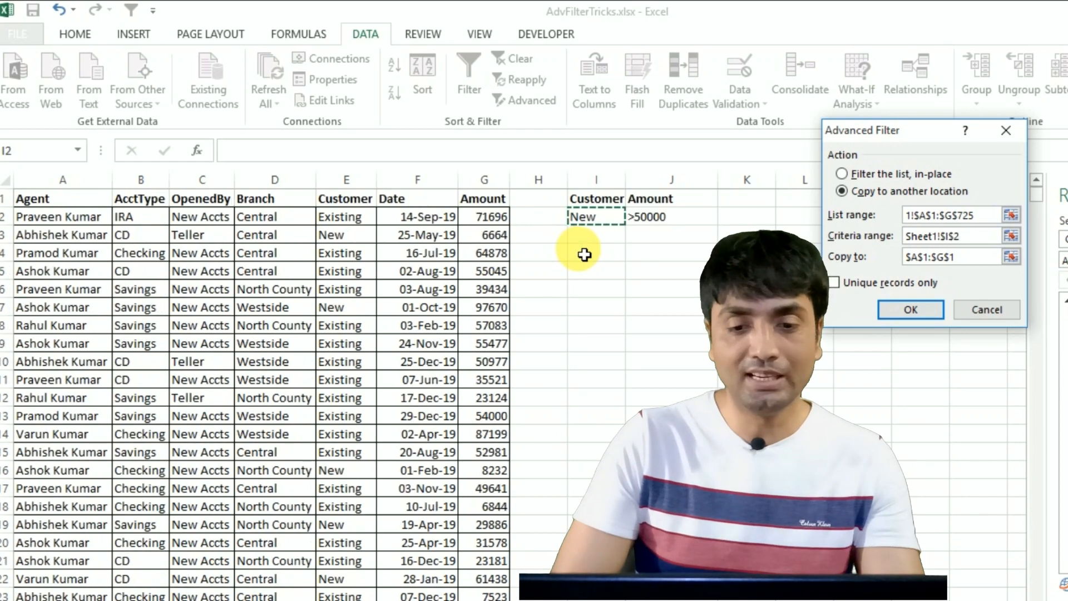
key(shift+Right)
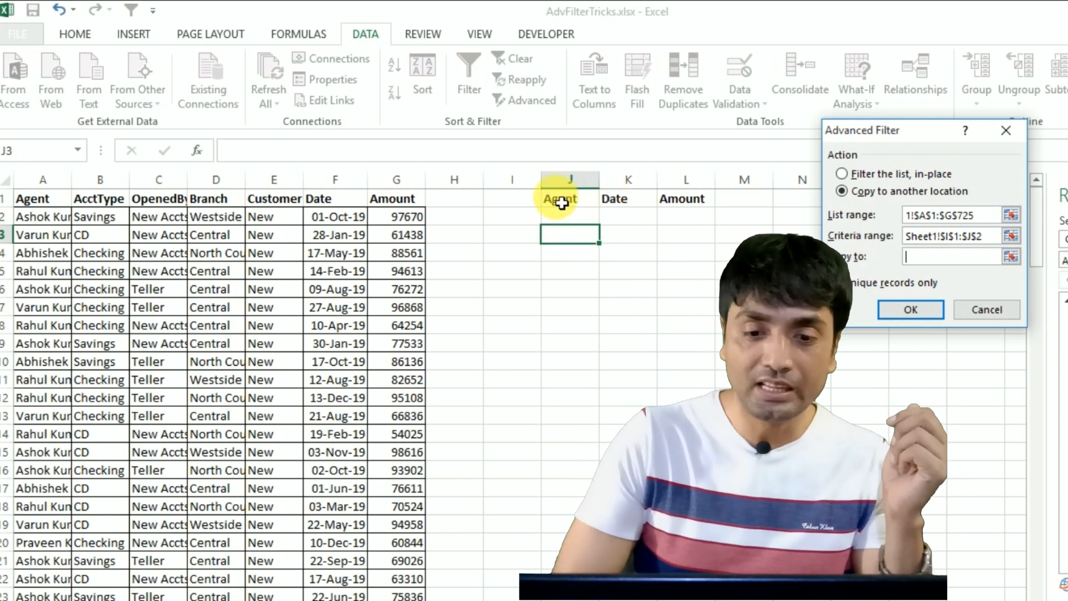
- Copy the matching records under the headers in Sheet2!$J$1:$L$1 and widen Date column K to fit its dates
drag(557, 199, 679, 199)
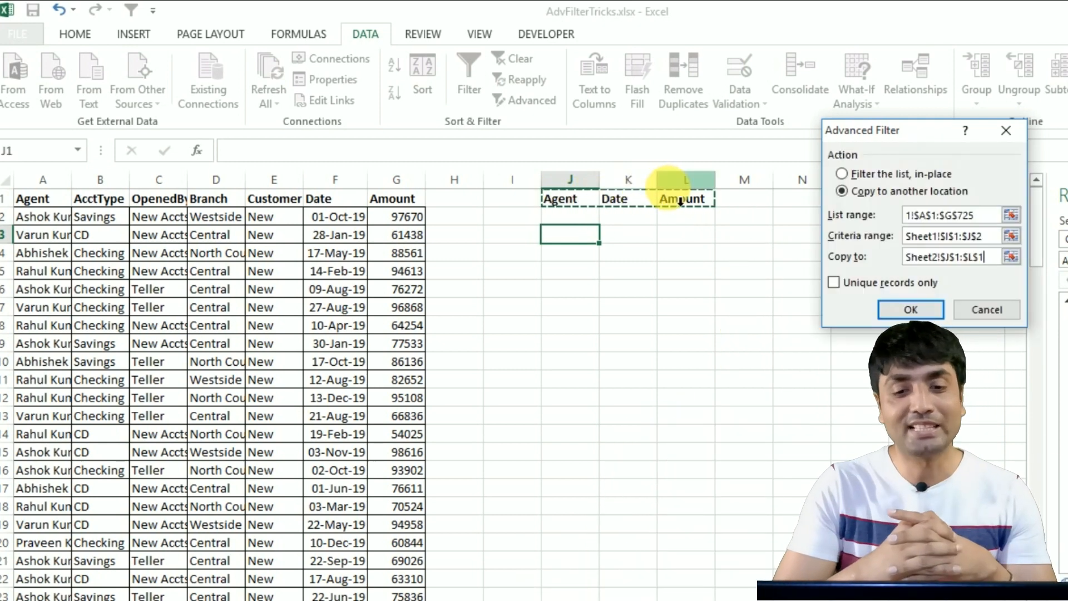
click(910, 310)
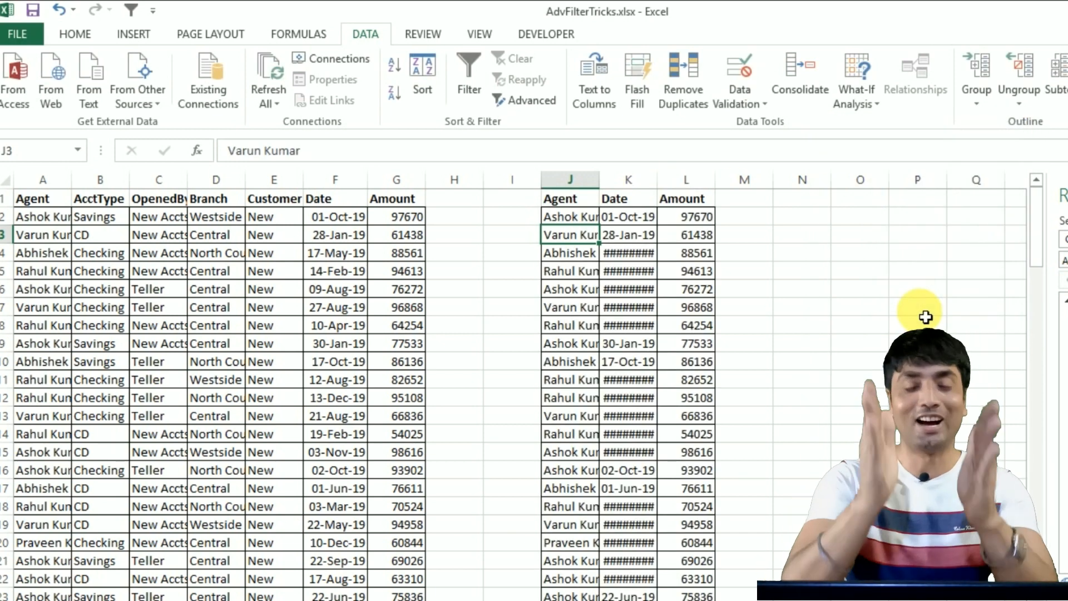
drag(658, 181, 679, 191)
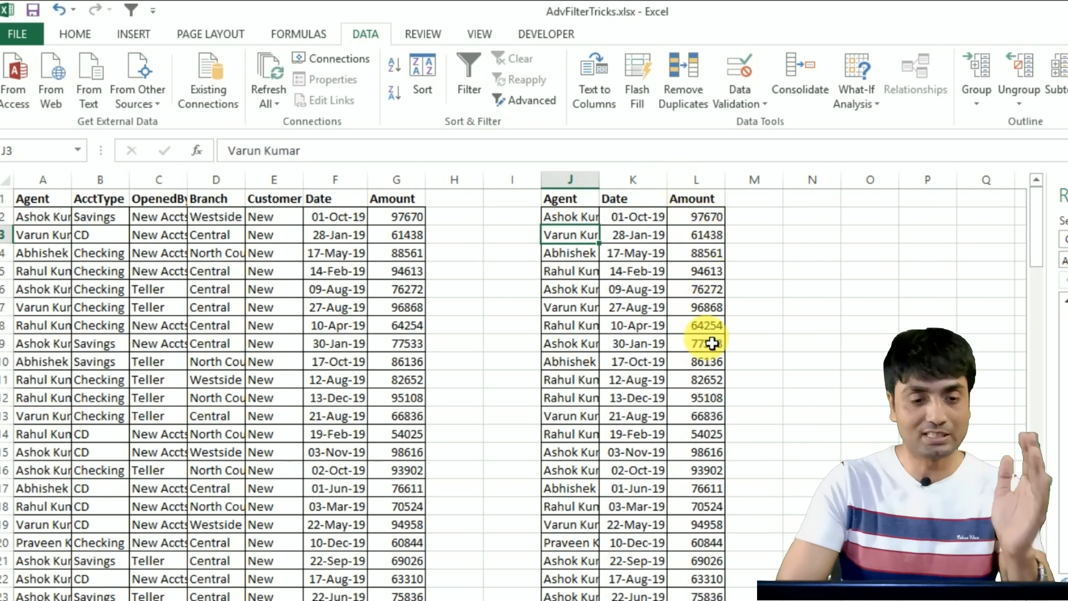
click(184, 256)
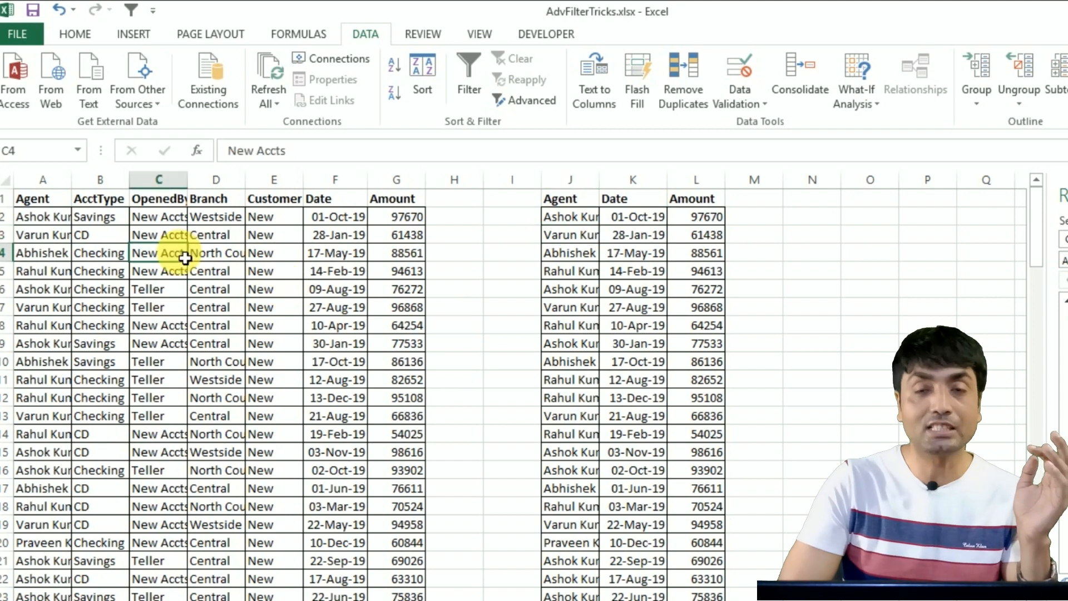
click(645, 309)
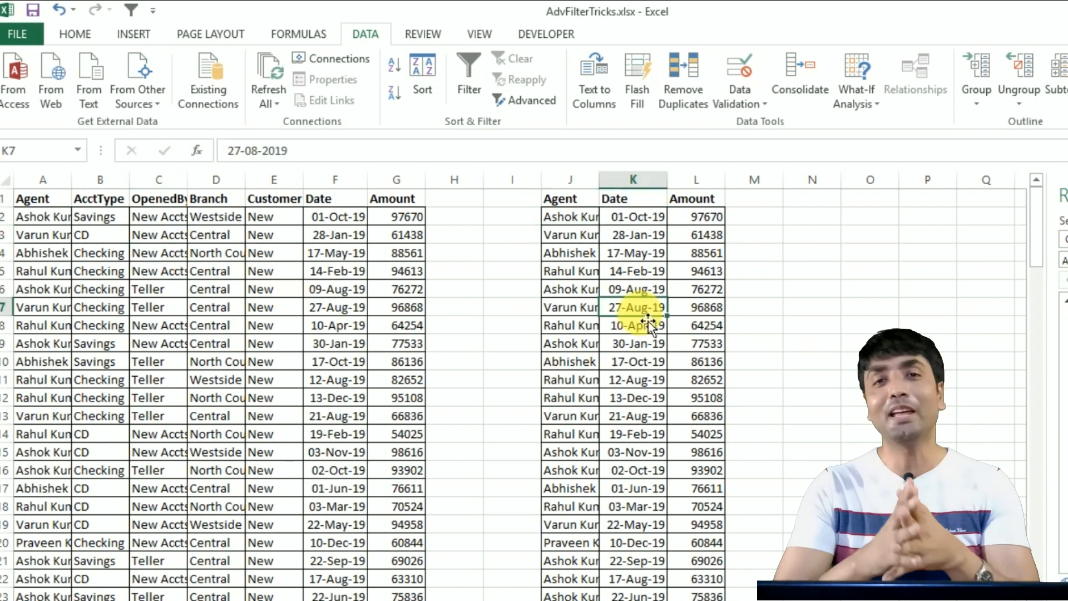